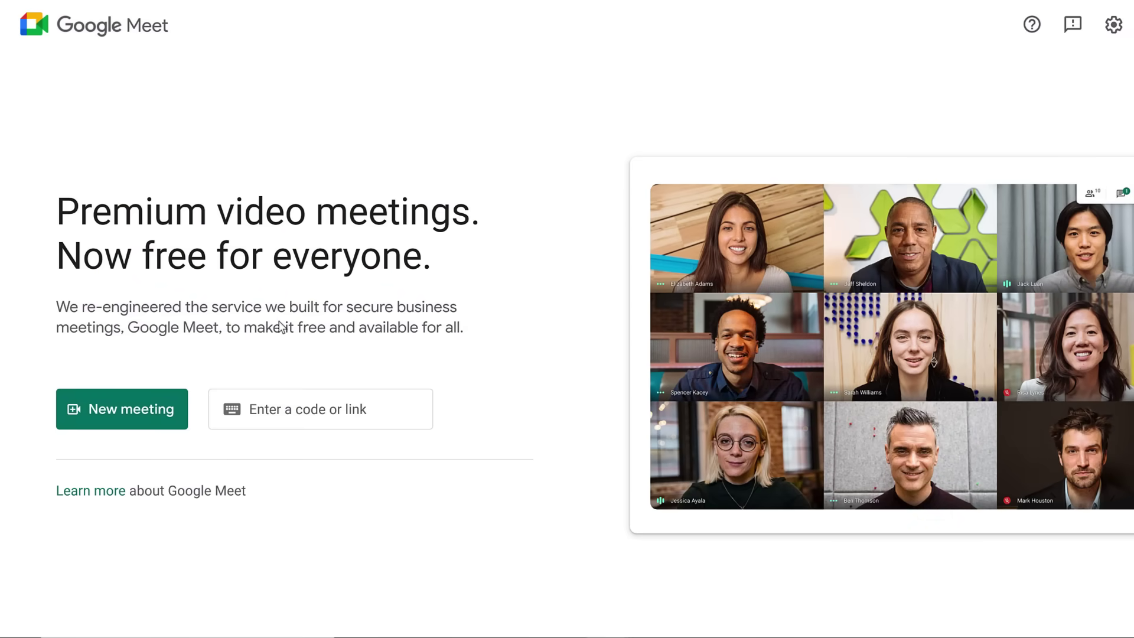
Generate a for-later Meet link and paste meet.google.com/yzh-jdih-pzk into the 'Google Meet Code' doc.
left_click(180, 398)
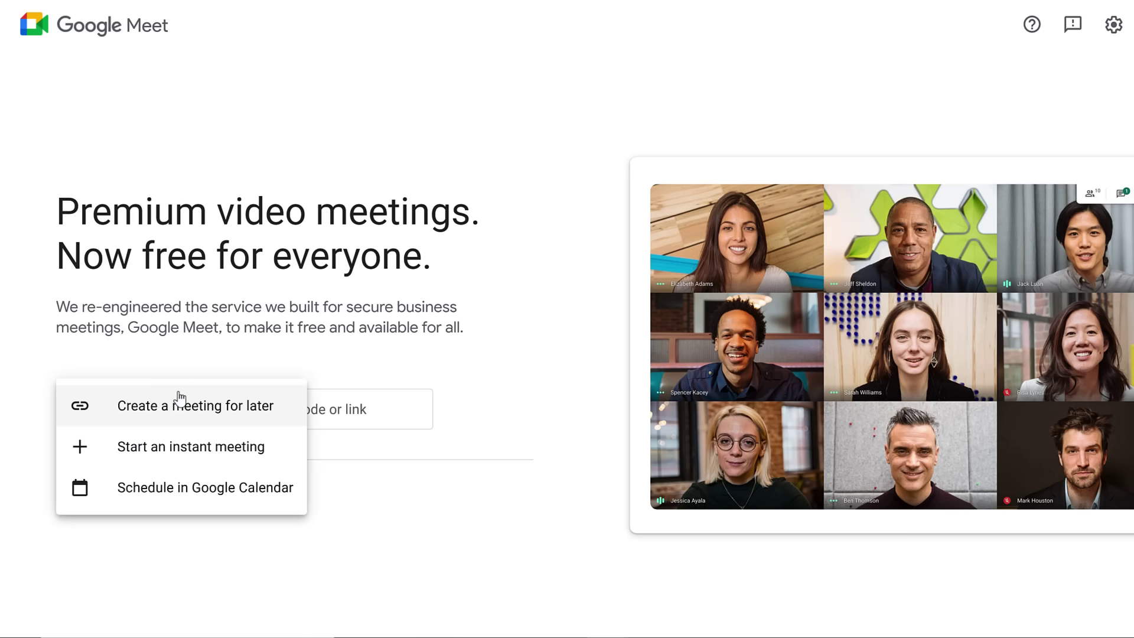
left_click(106, 403)
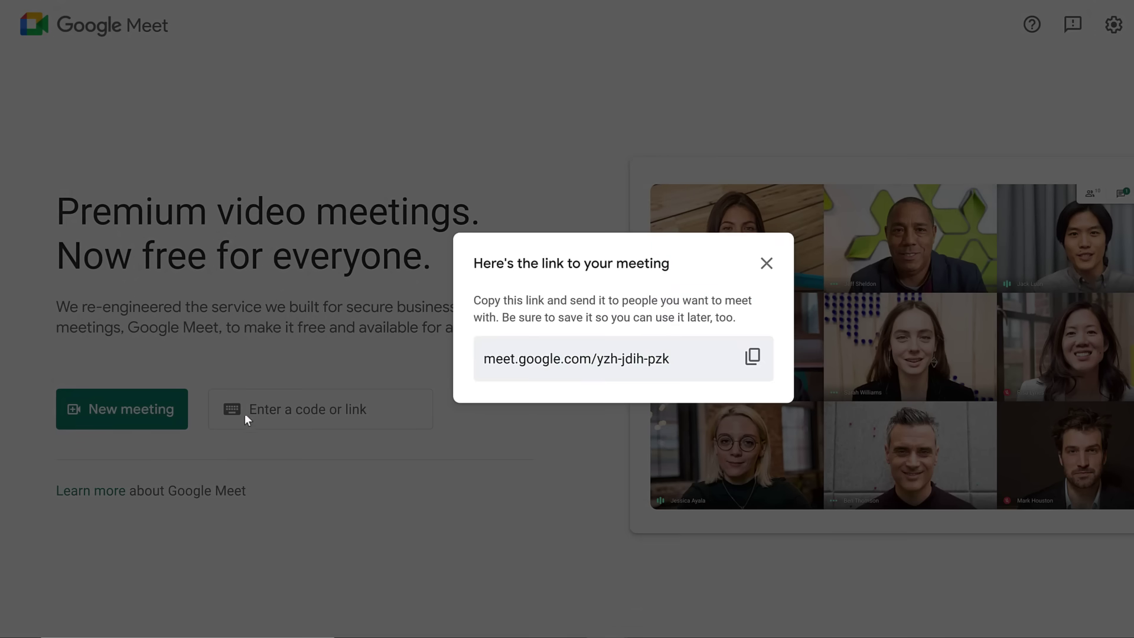
left_click(753, 358)
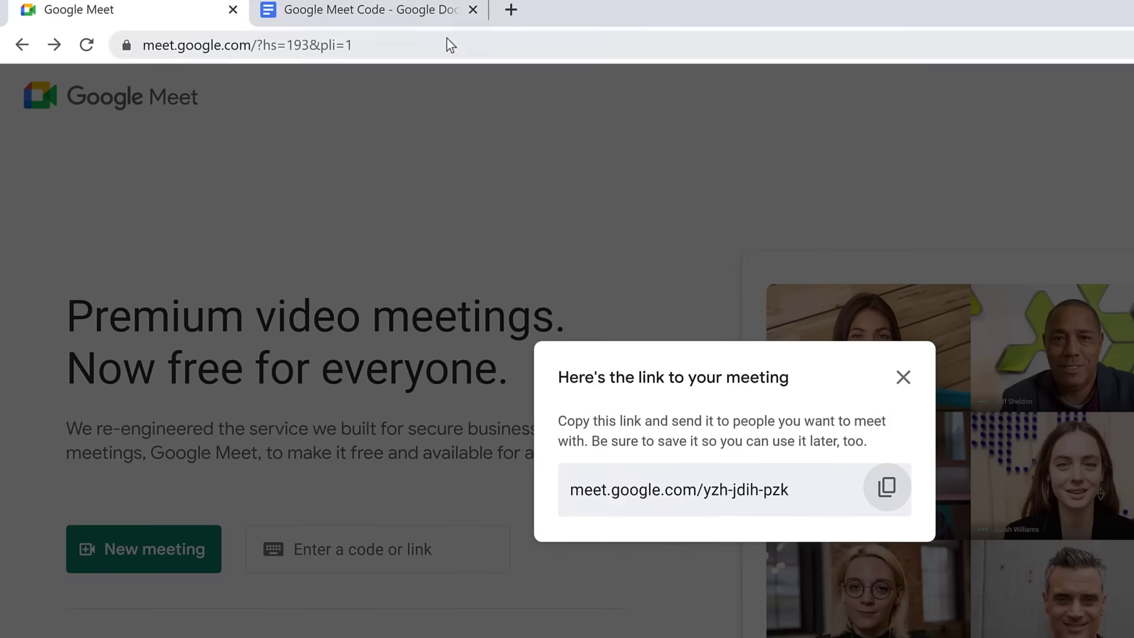
left_click(407, 8)
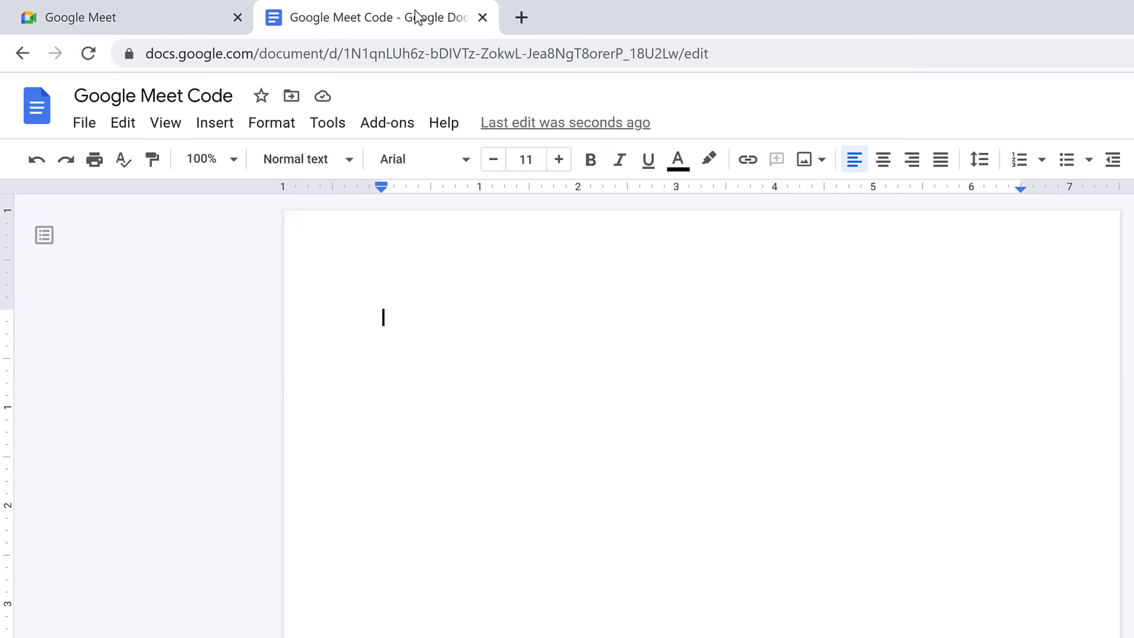
key("ctrl+v")
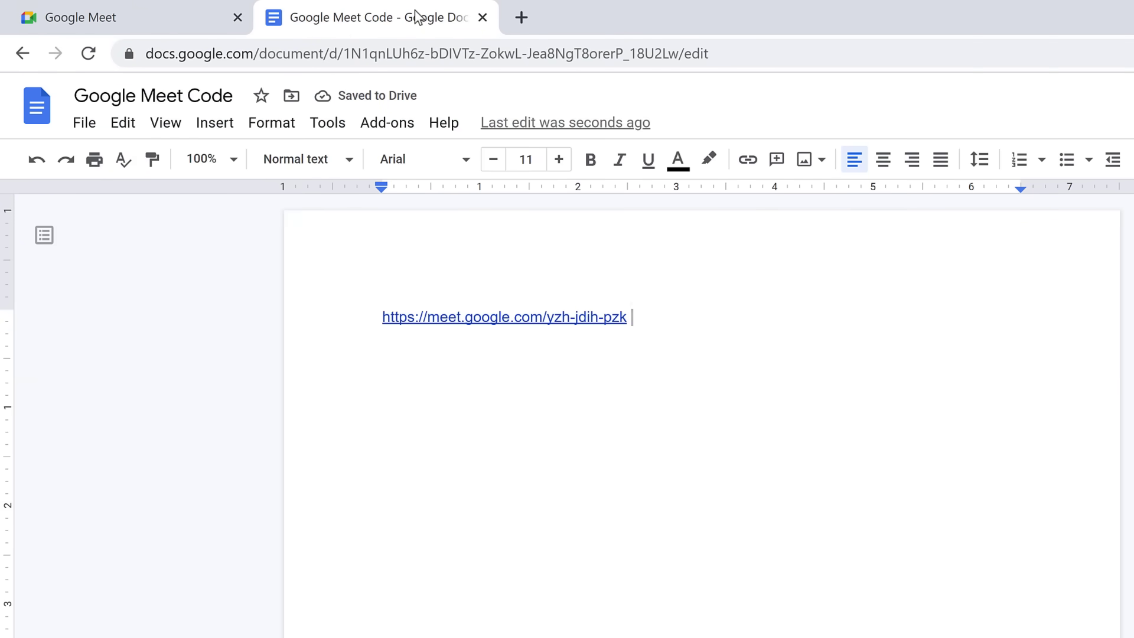
Back in Meet, dismiss the link dialog and schedule a new meeting in Google Calendar.
left_click(179, 12)
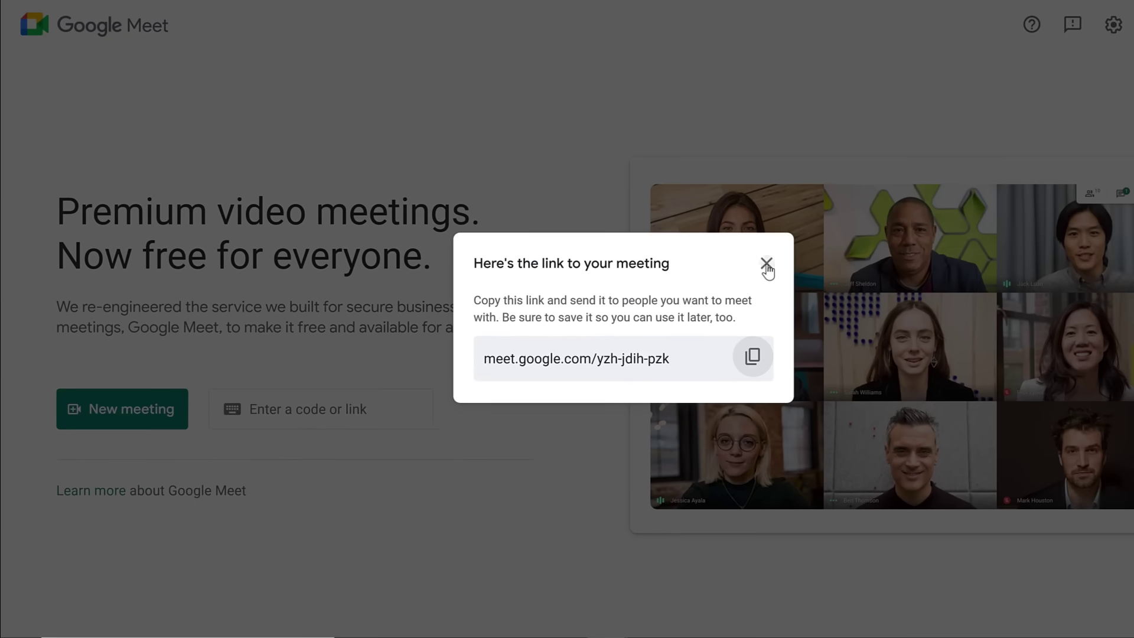
left_click(768, 273)
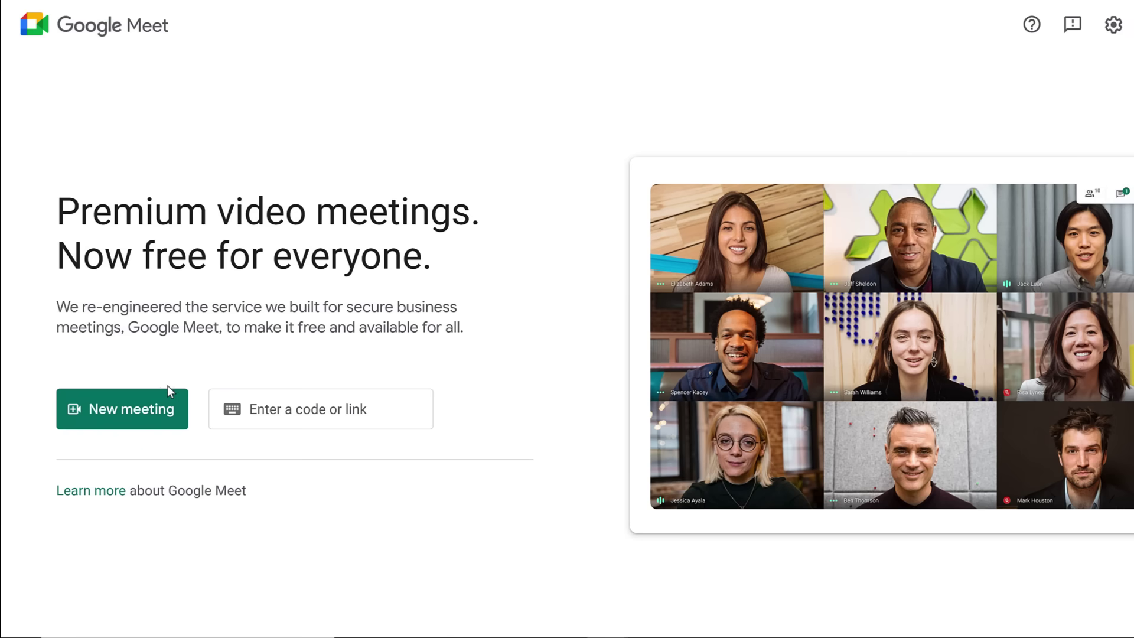
left_click(123, 406)
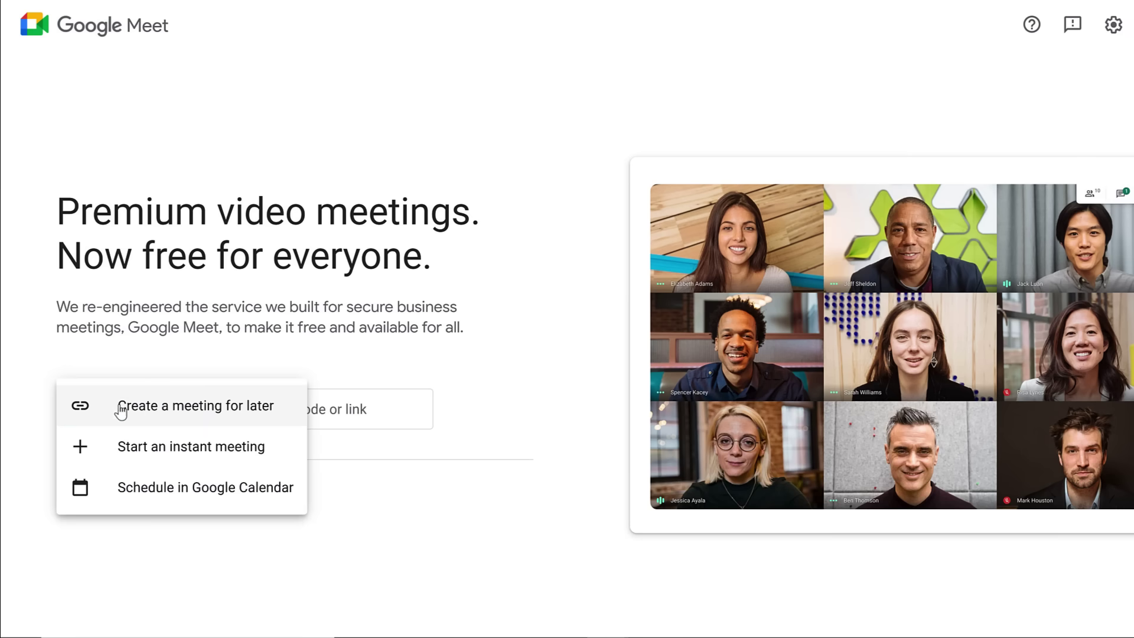
left_click(104, 488)
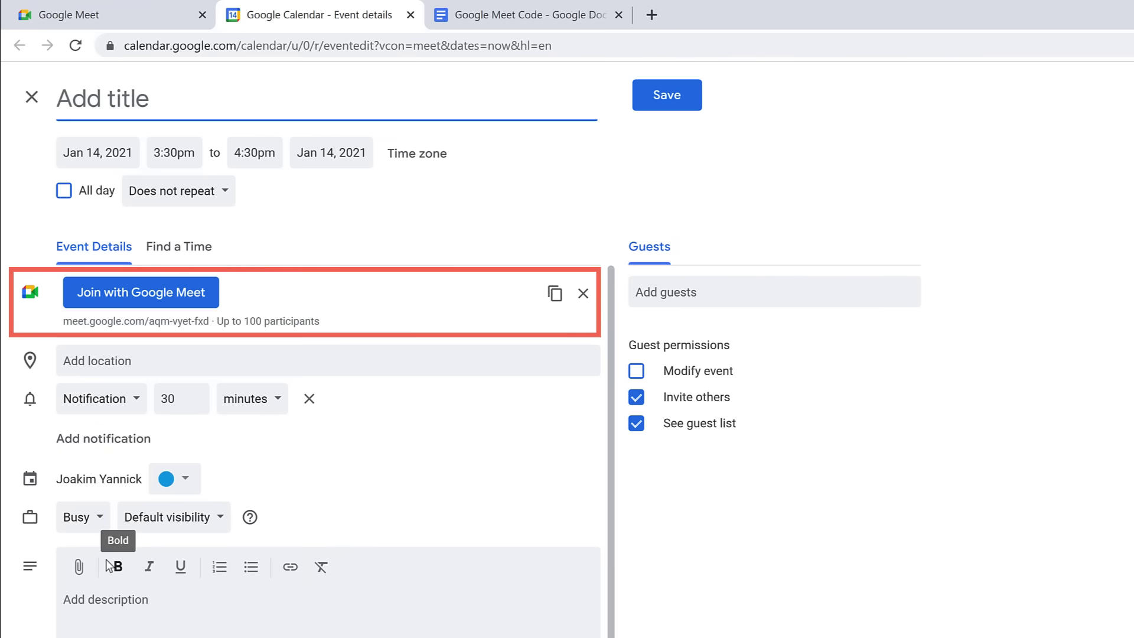
Title the event 'Team Meeting', add two suggested guests, save it and send the invitations.
type("Team Meeting")
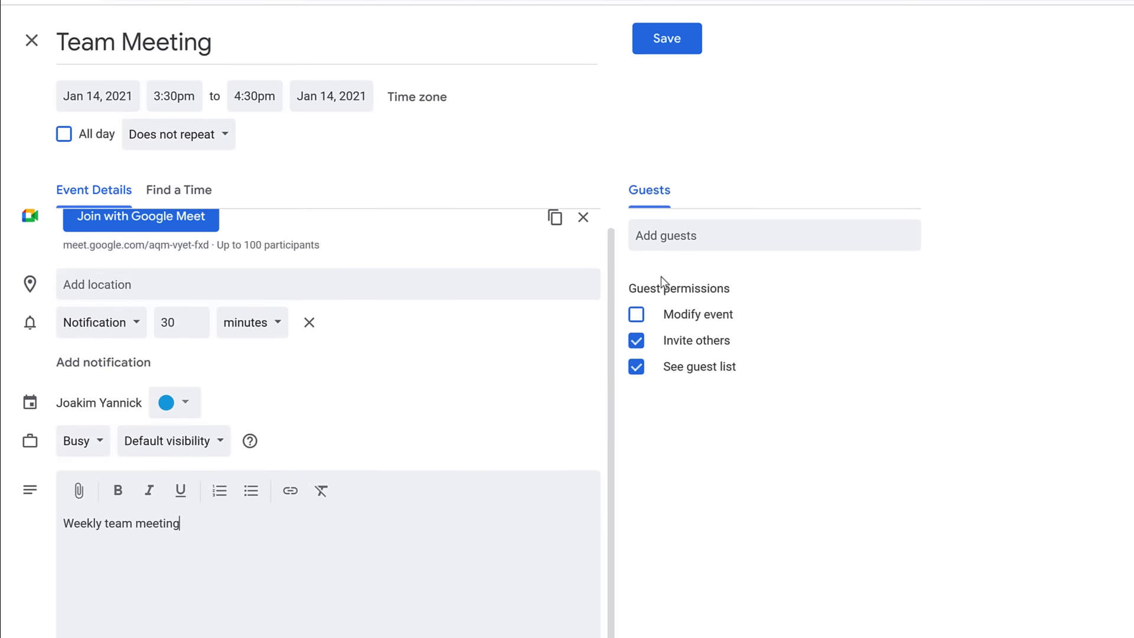
left_click(705, 235)
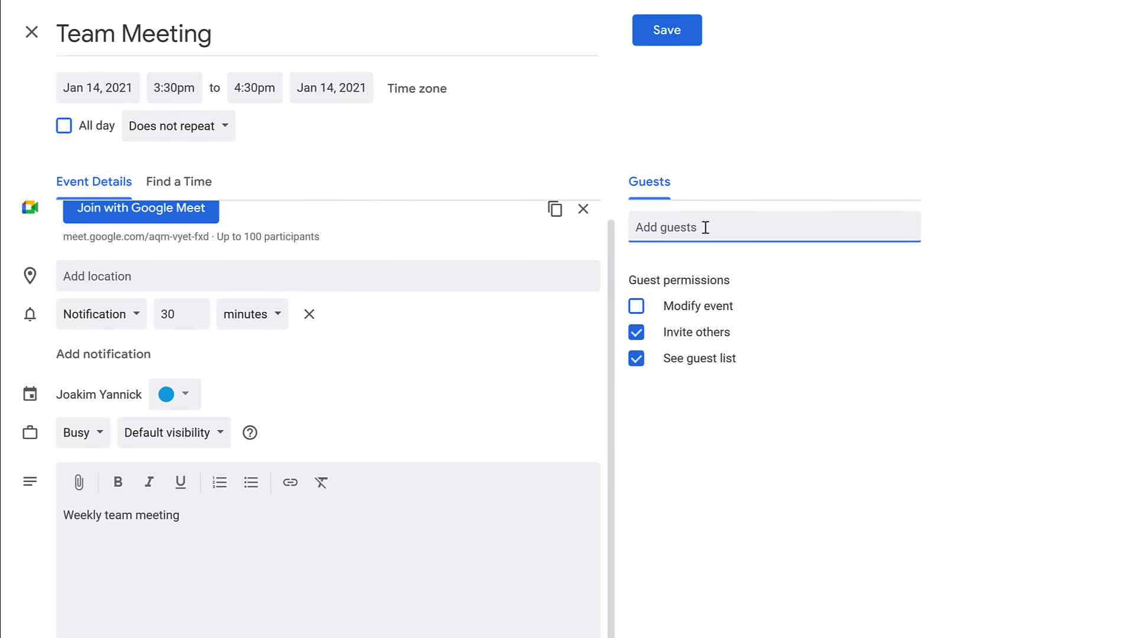
key("Return")
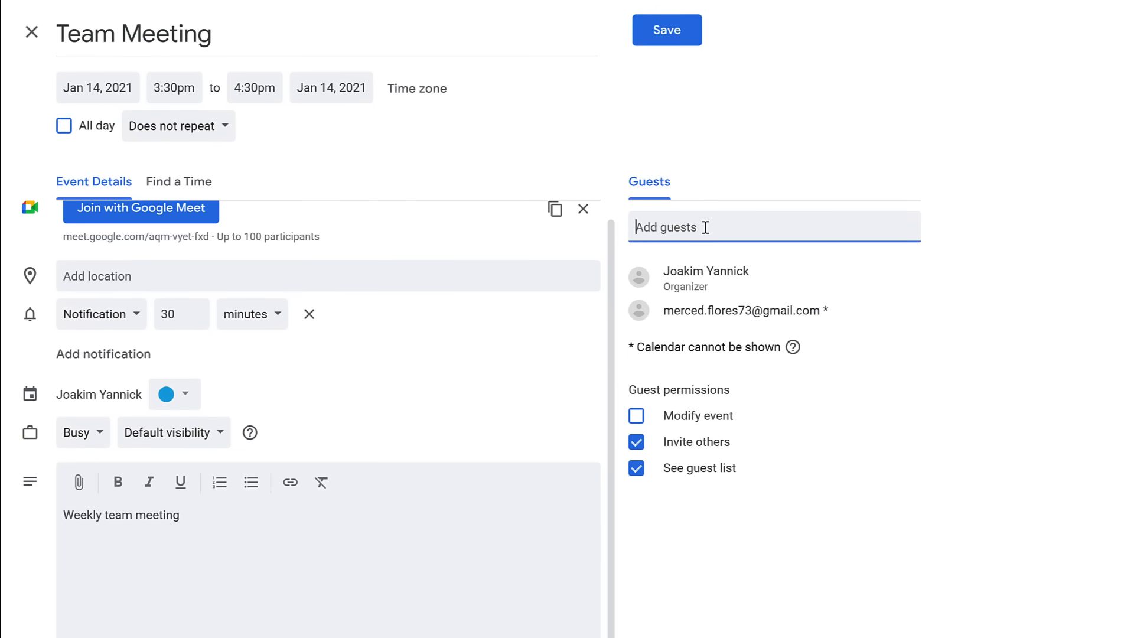
type("joe")
key("Return")
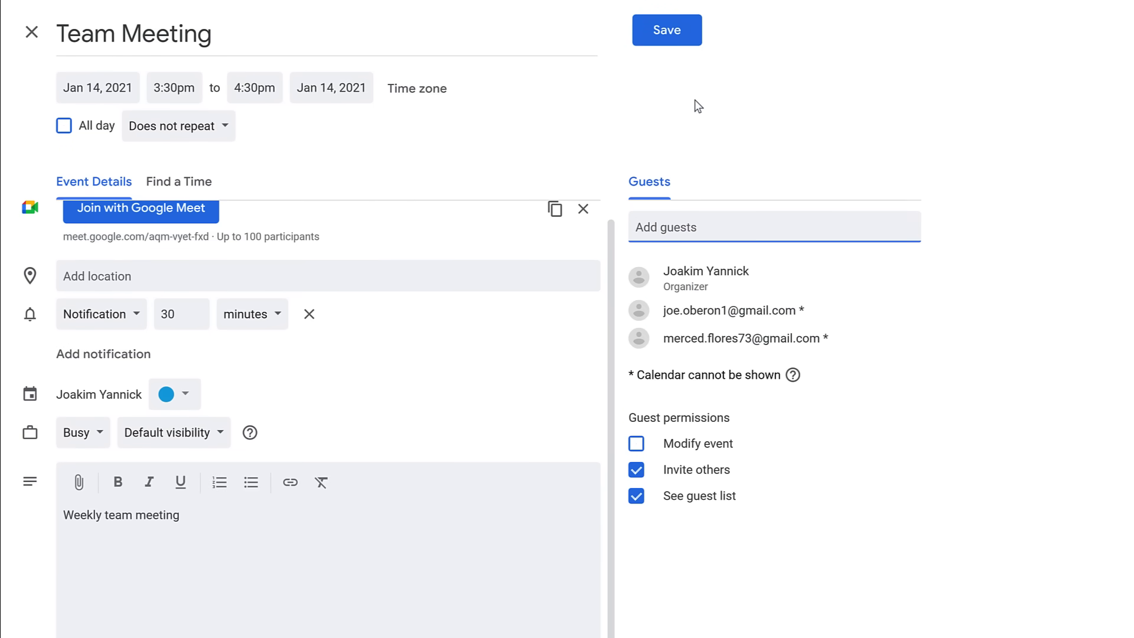
left_click(690, 36)
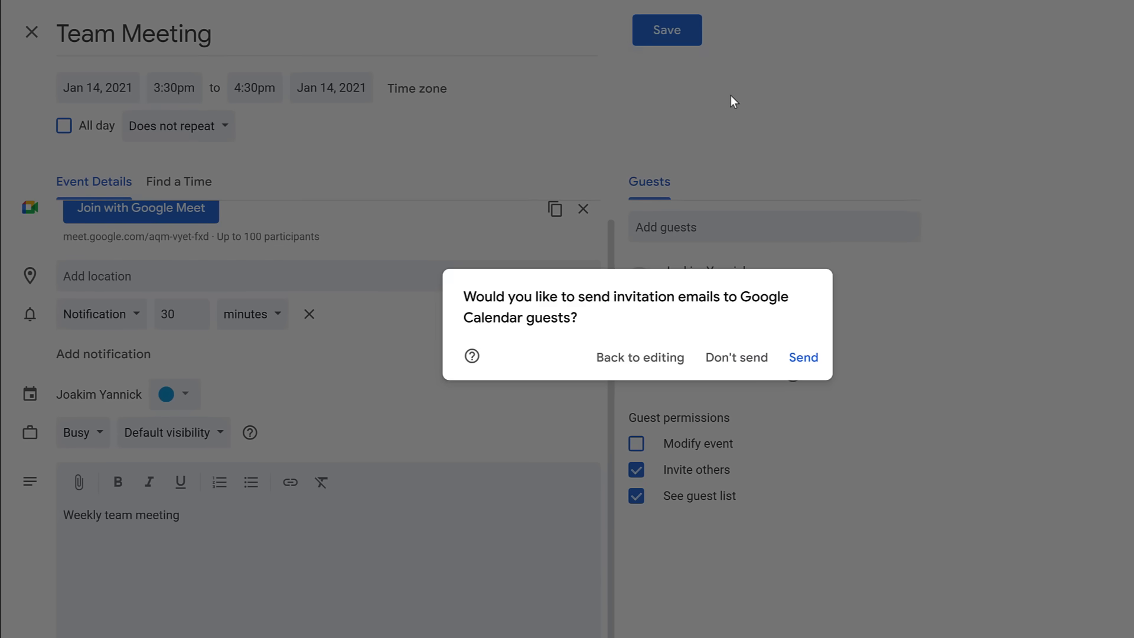
left_click(803, 359)
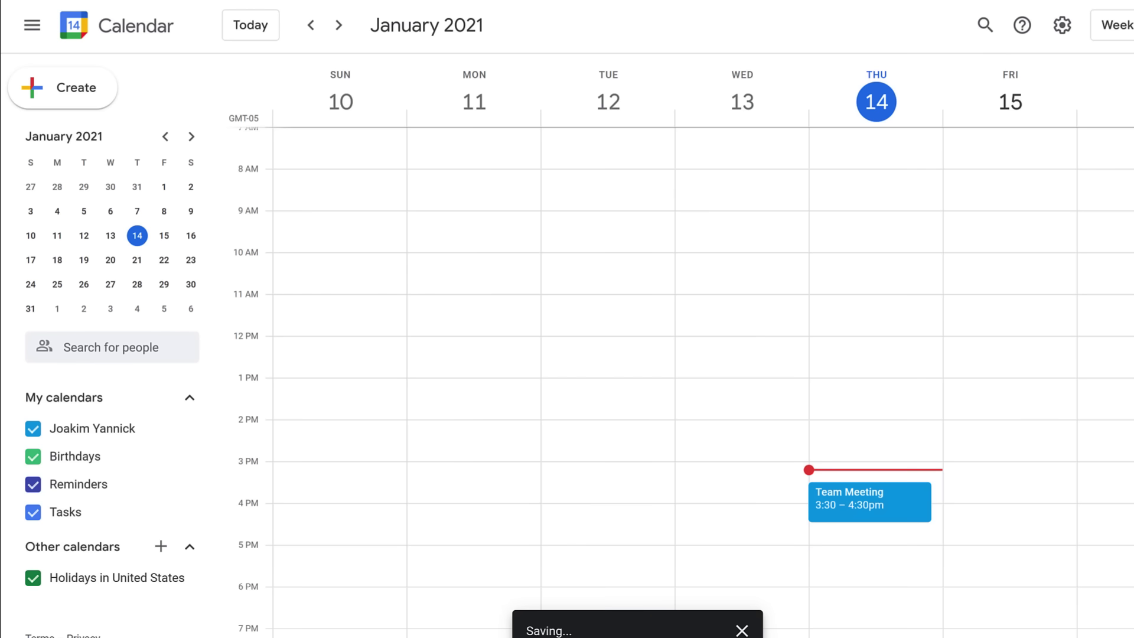
Open the Team Meeting event on Jan 14 and join its Google Meet call.
left_click(903, 501)
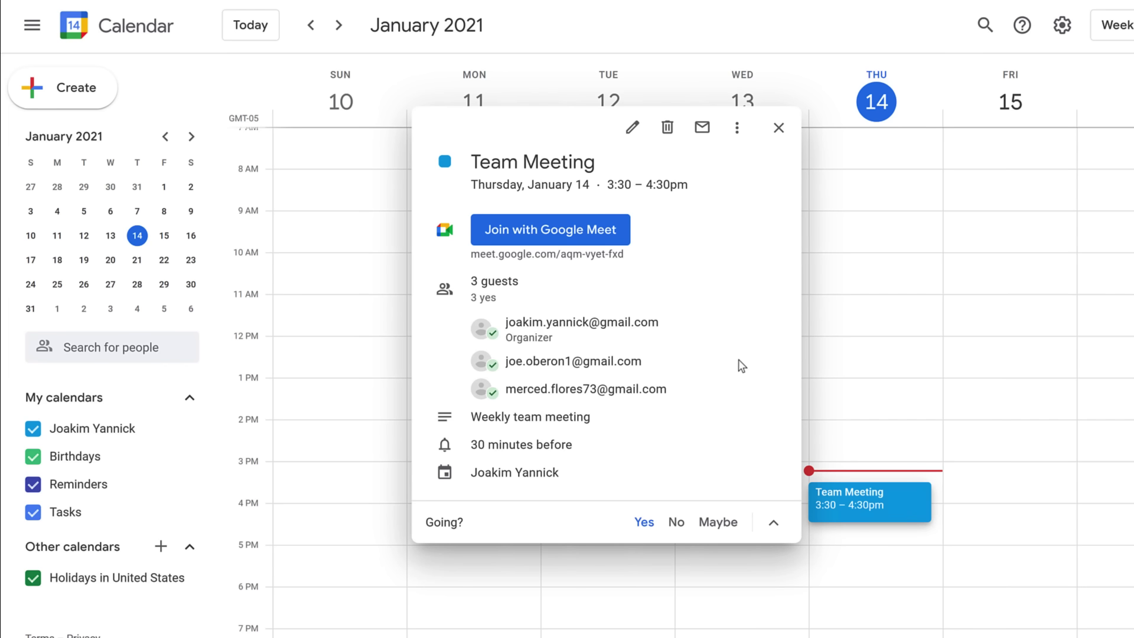
left_click(620, 234)
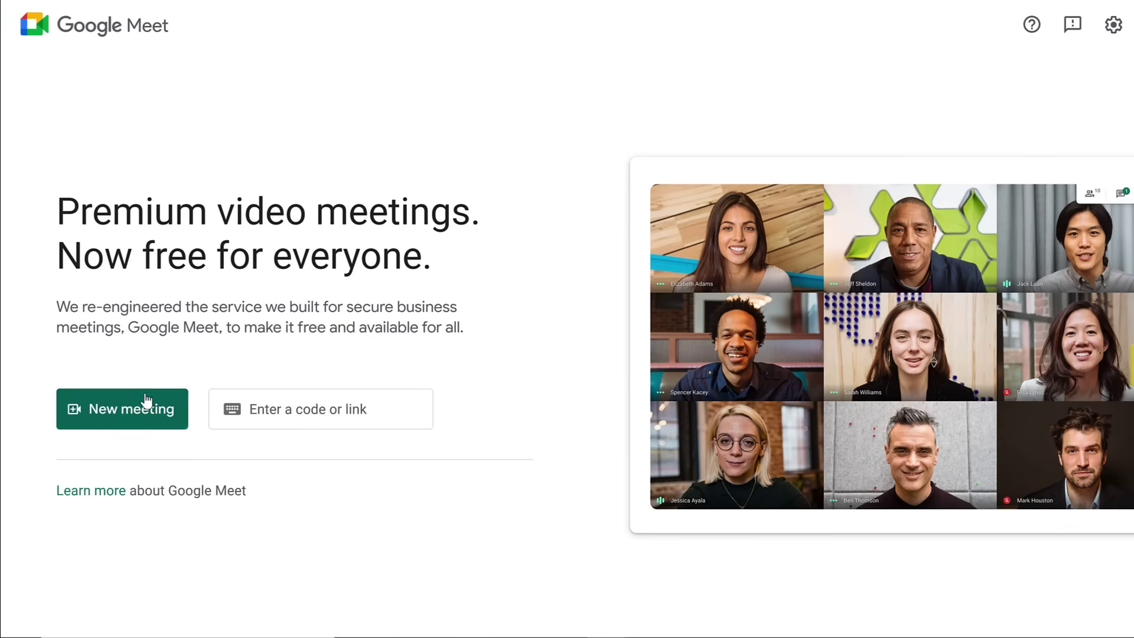
Start an instant meeting and allow microphone, camera and notification access.
left_click(120, 418)
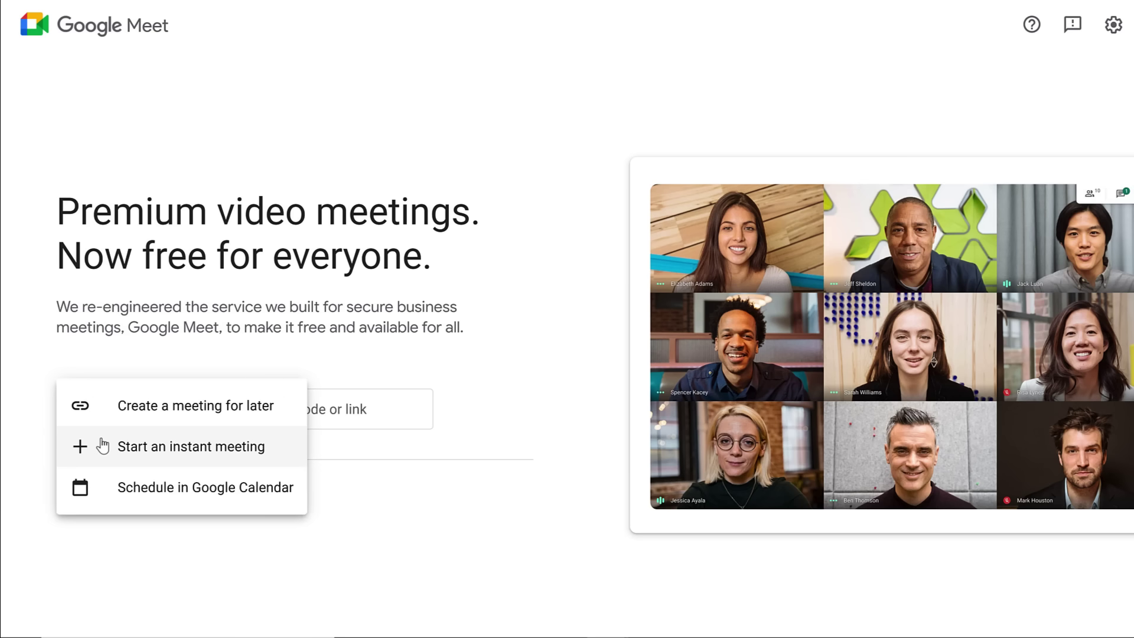
left_click(101, 440)
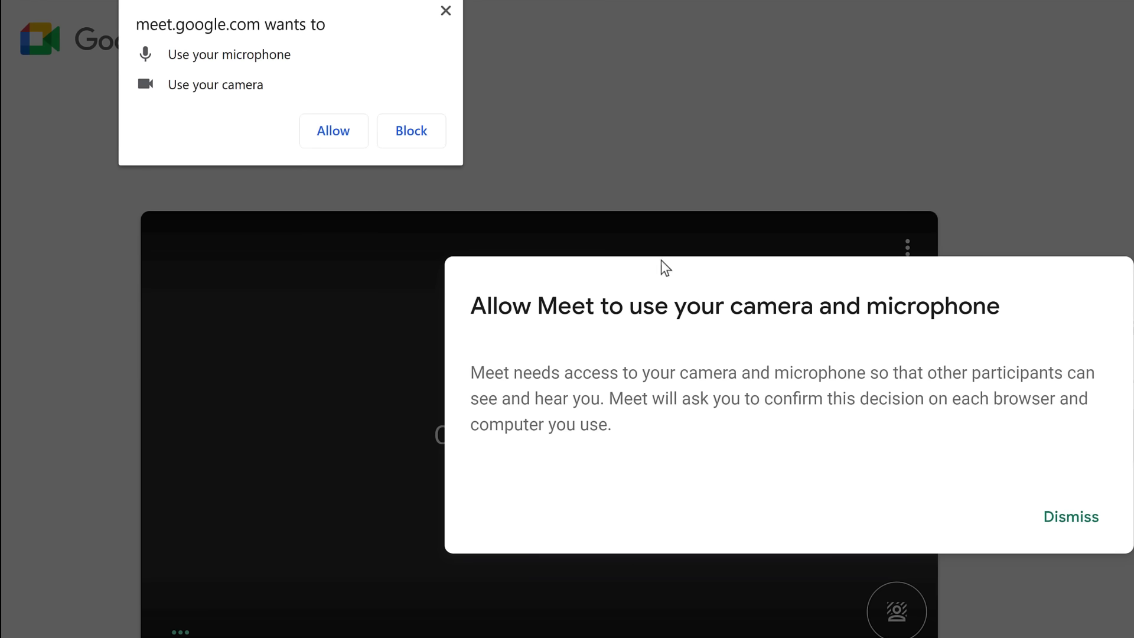
left_click(353, 127)
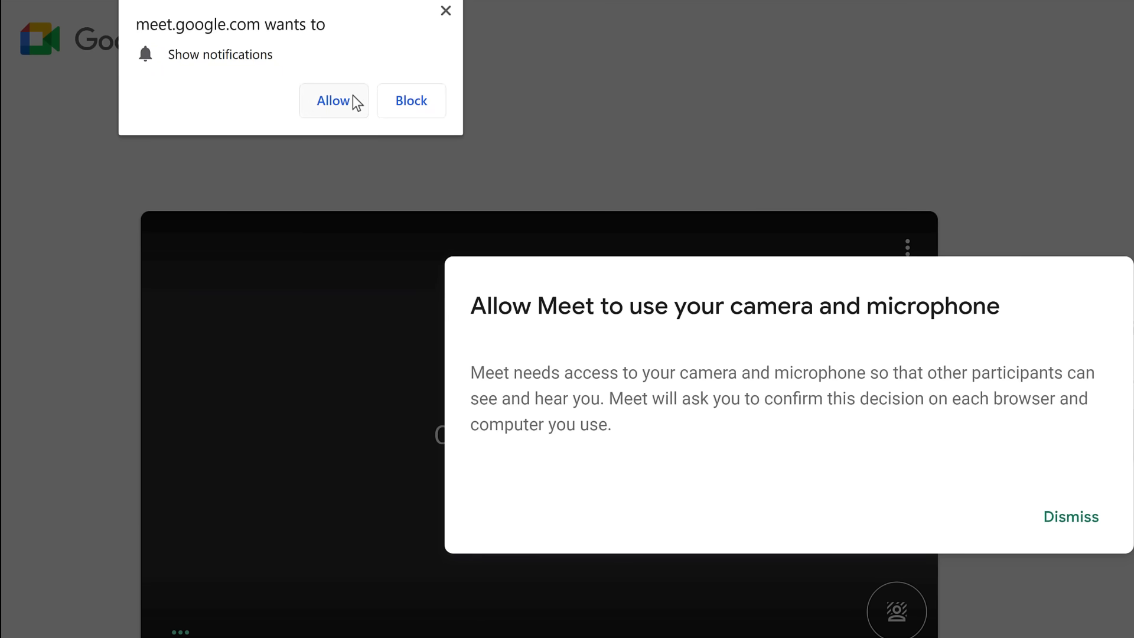
left_click(334, 100)
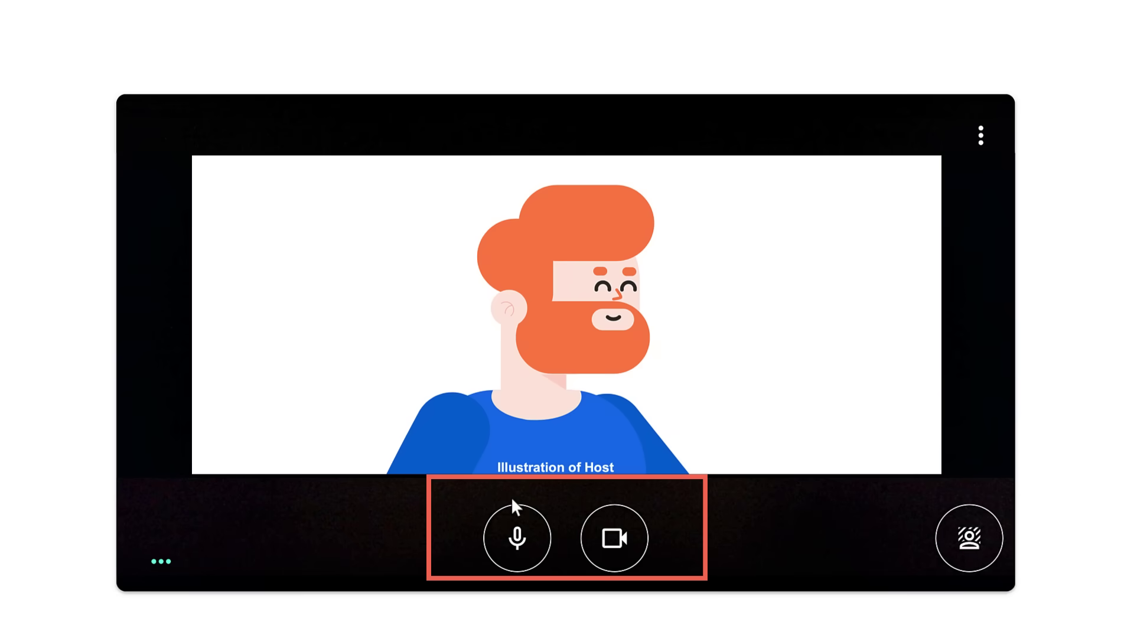
left_click(531, 543)
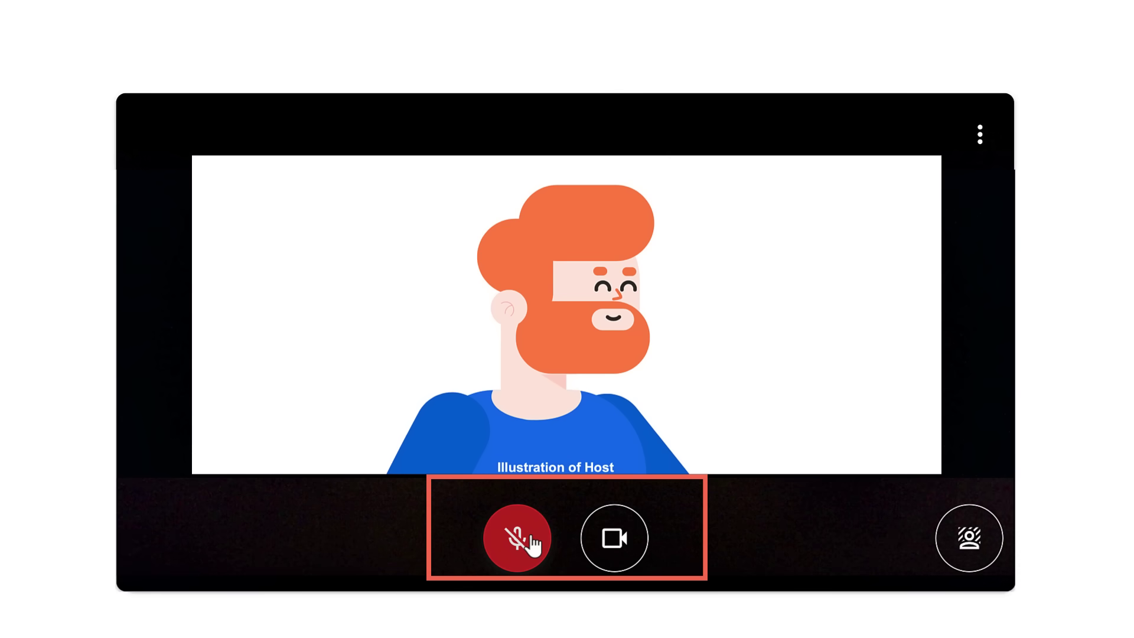
left_click(531, 543)
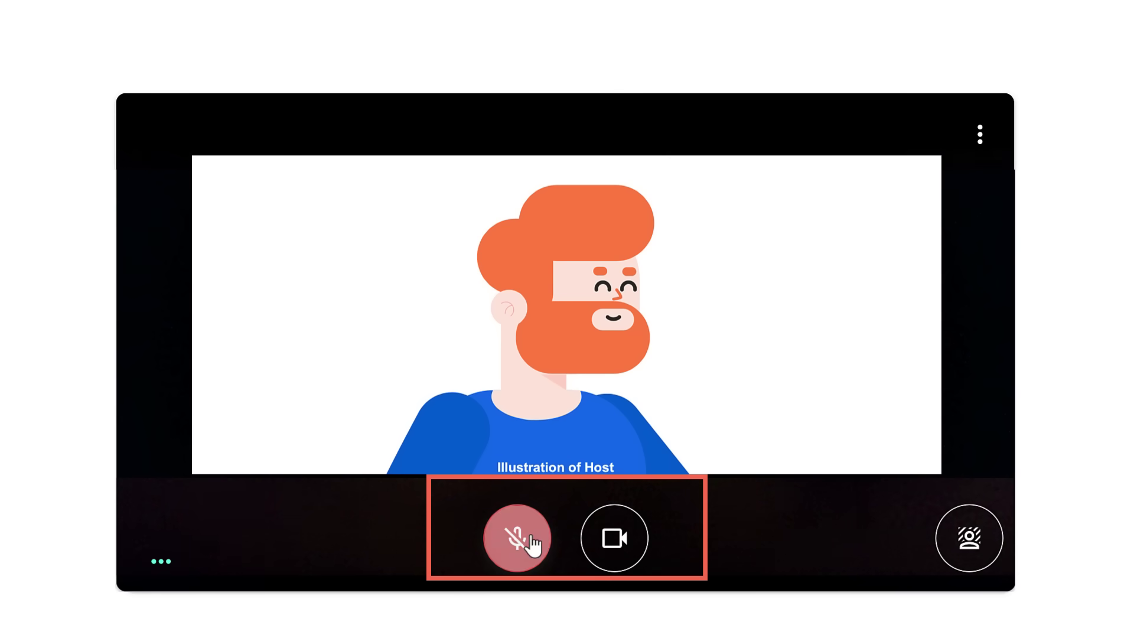
left_click(633, 544)
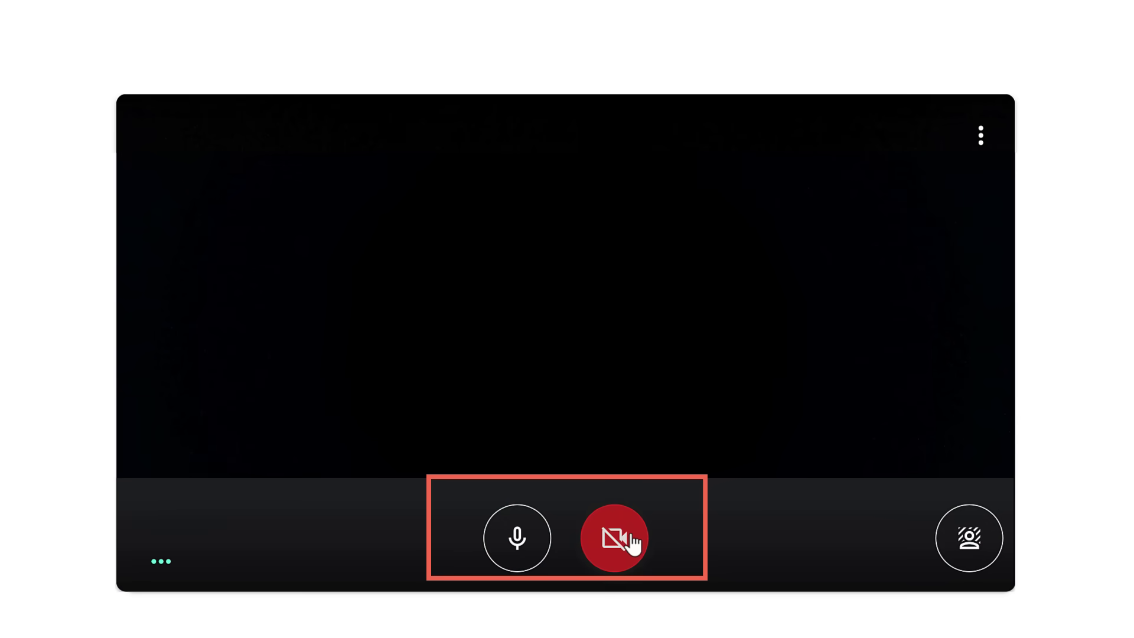
left_click(634, 545)
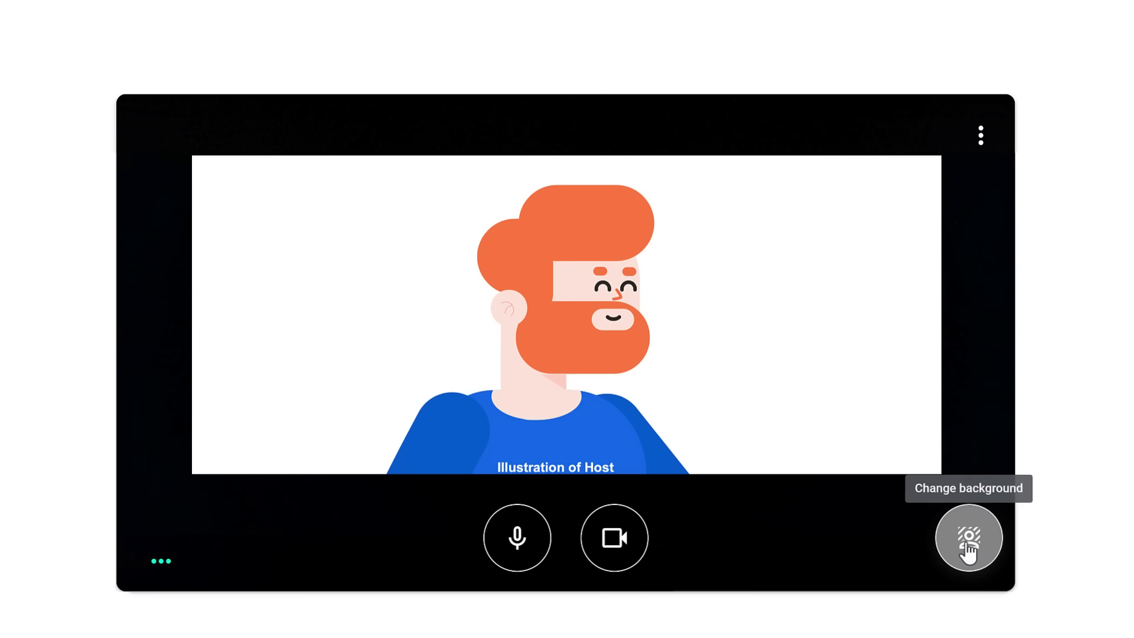
left_click(979, 544)
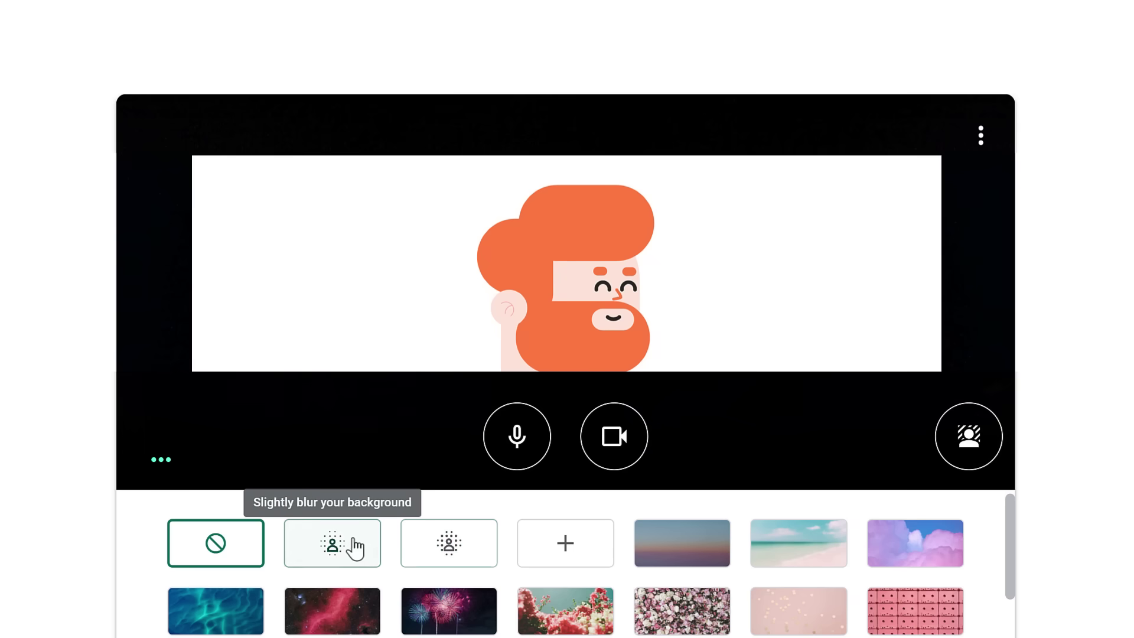
left_click(255, 544)
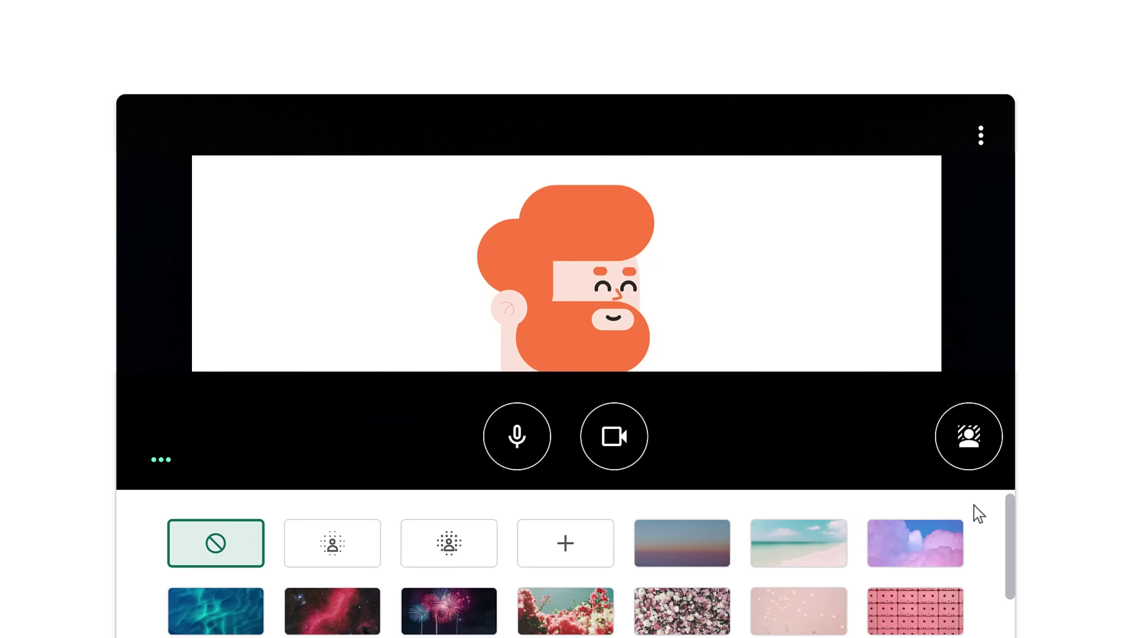
left_click(972, 458)
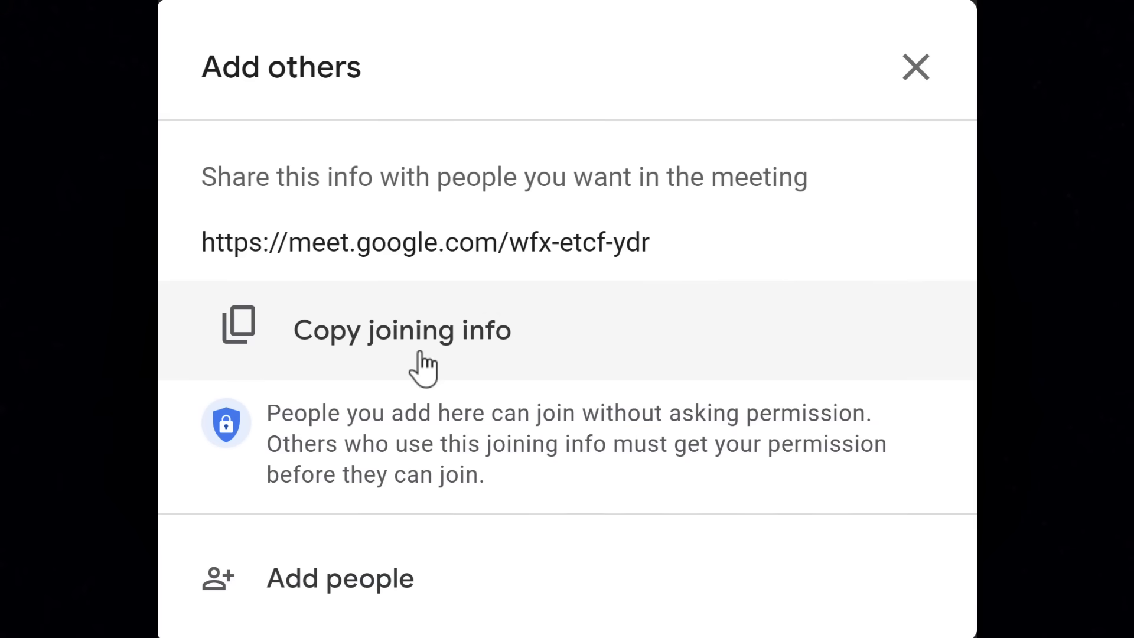
Copy the joining info and email a call invitation to the guest's email address.
left_click(242, 336)
left_click(245, 589)
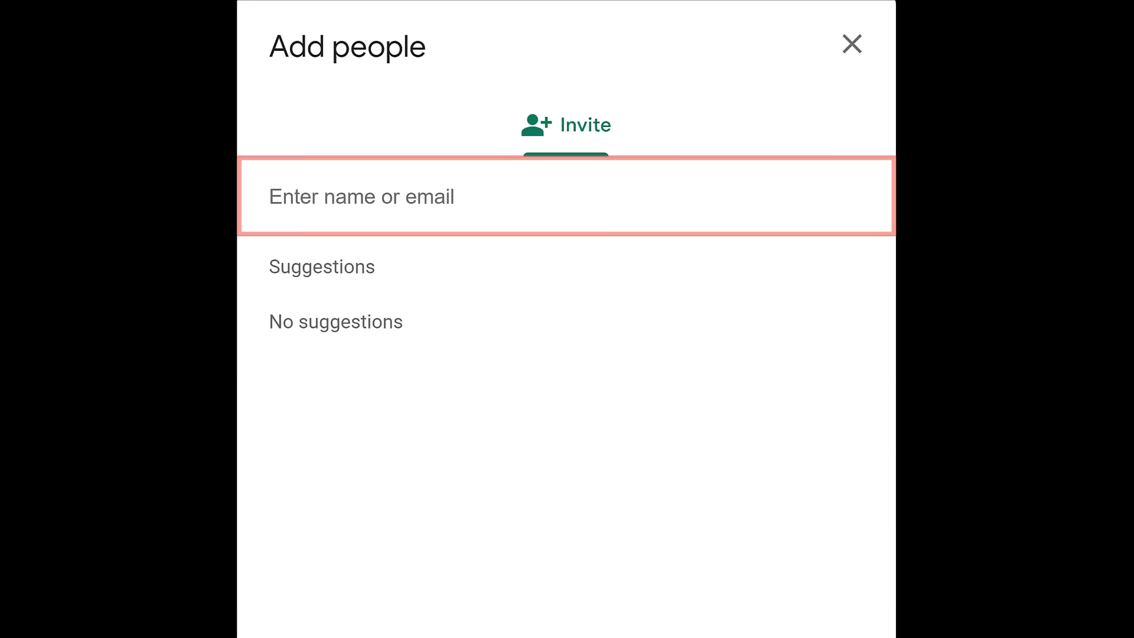
key("Return")
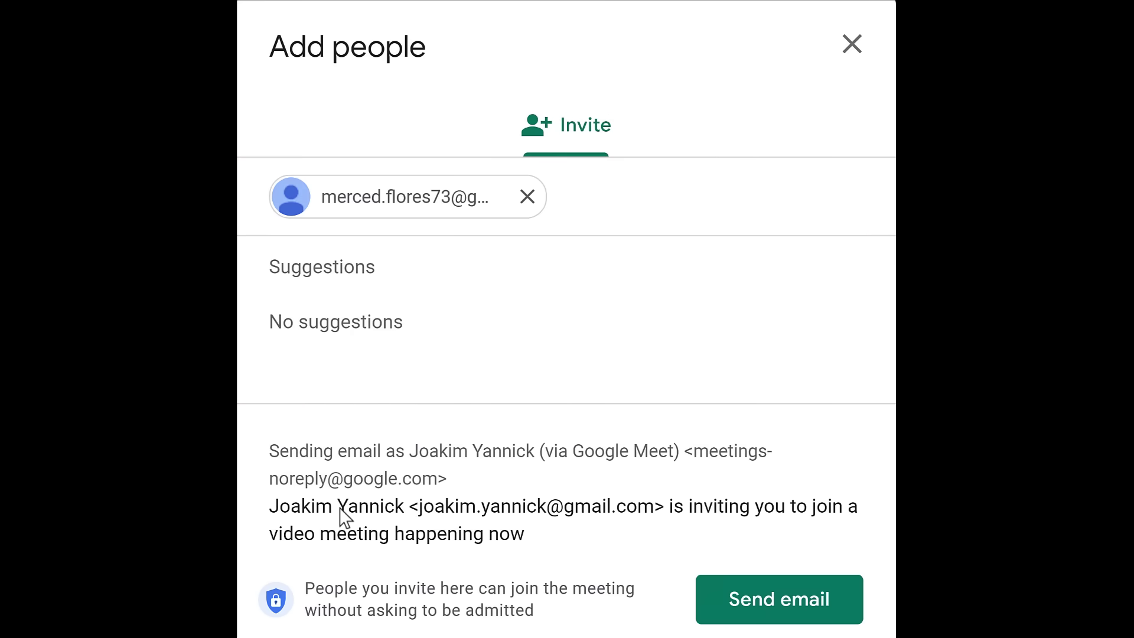
left_click(711, 598)
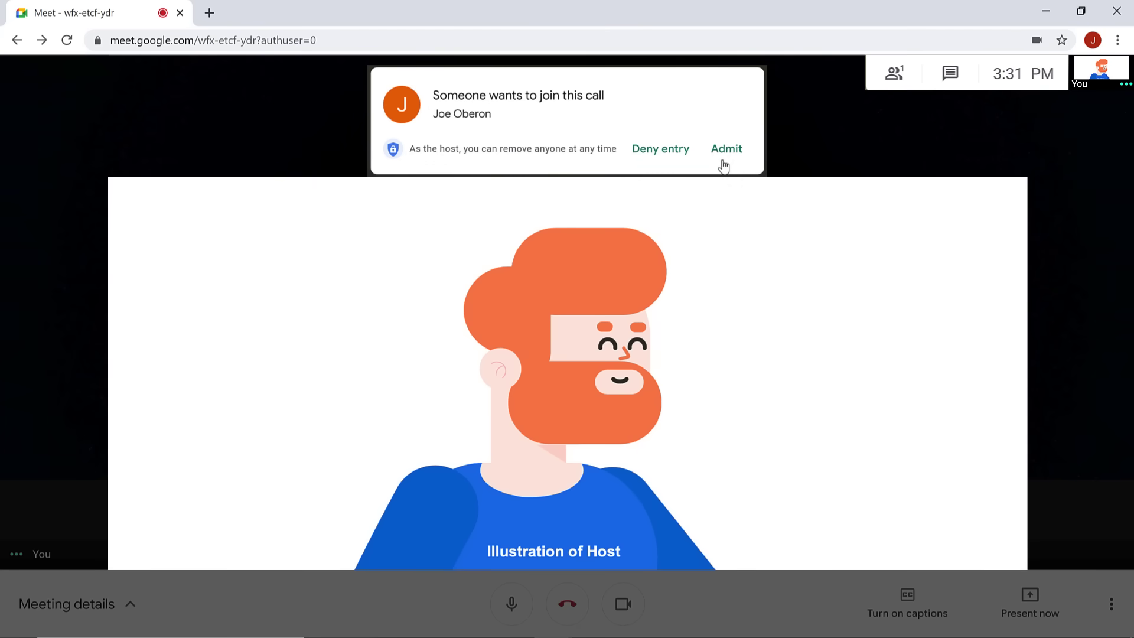
Admit the waiting participant into the call.
left_click(724, 153)
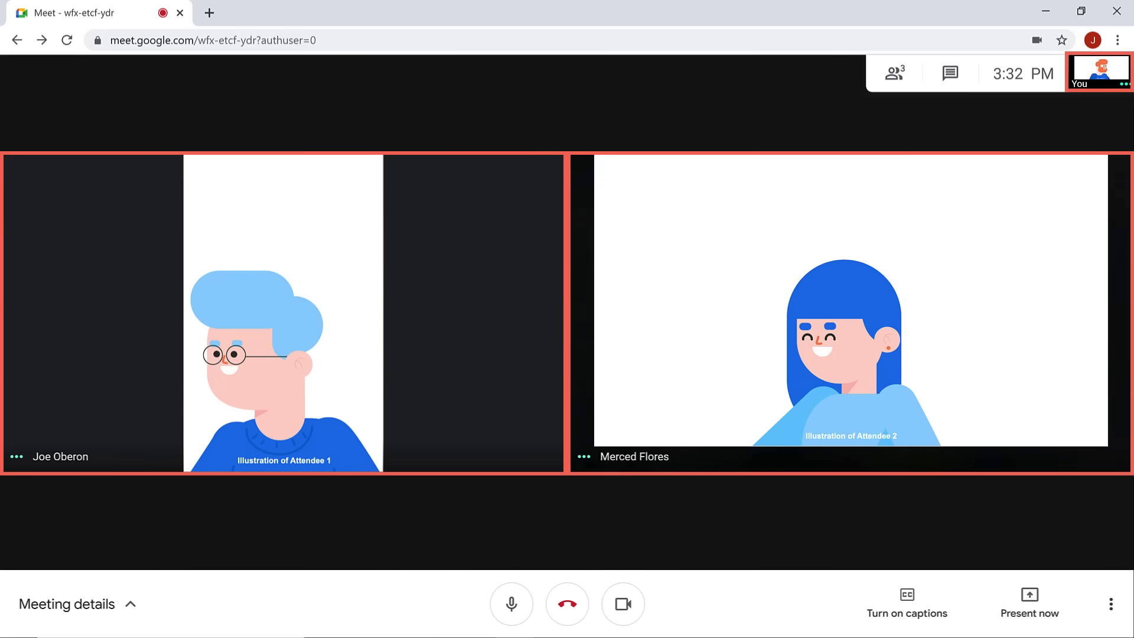
Mute the bespectacled guest's microphone for everyone and confirm.
mouse_move(251, 321)
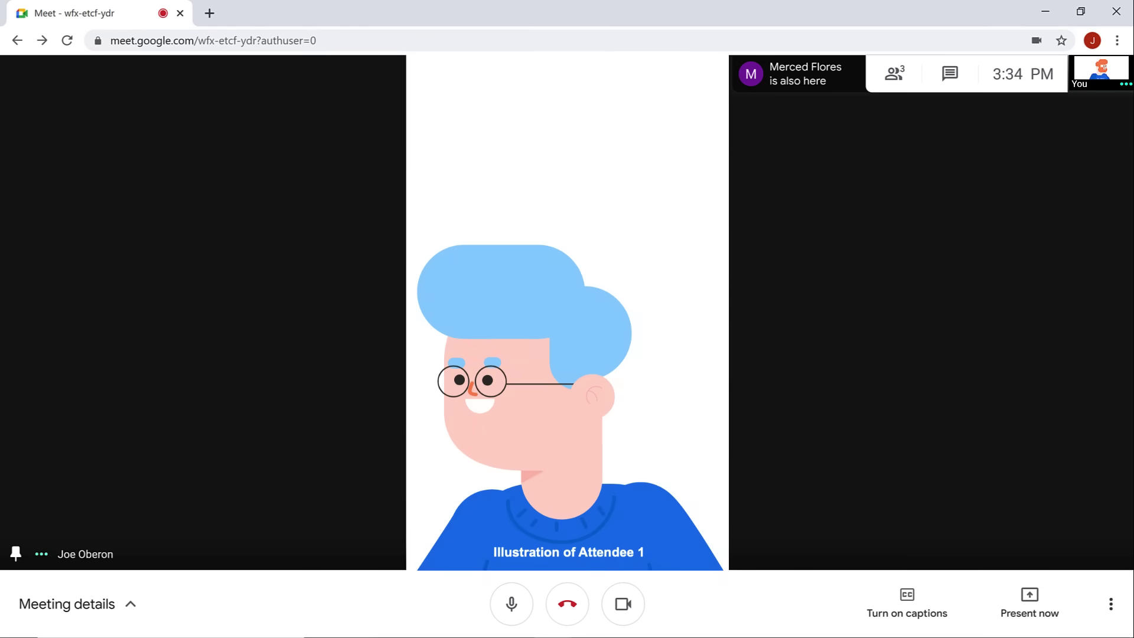
mouse_move(818, 313)
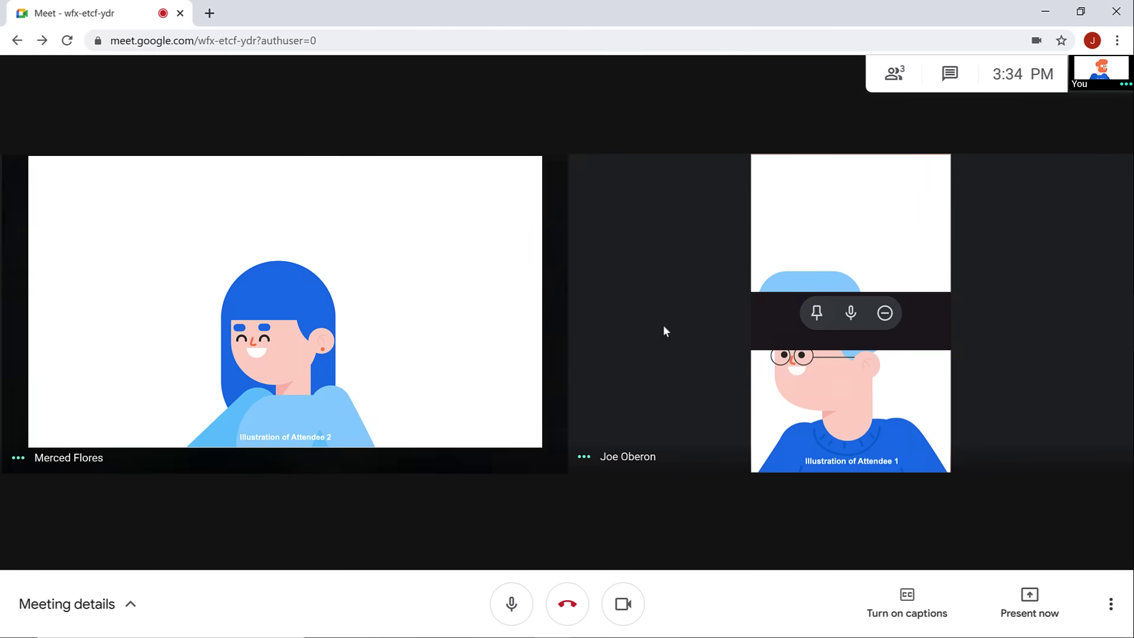
left_click(851, 315)
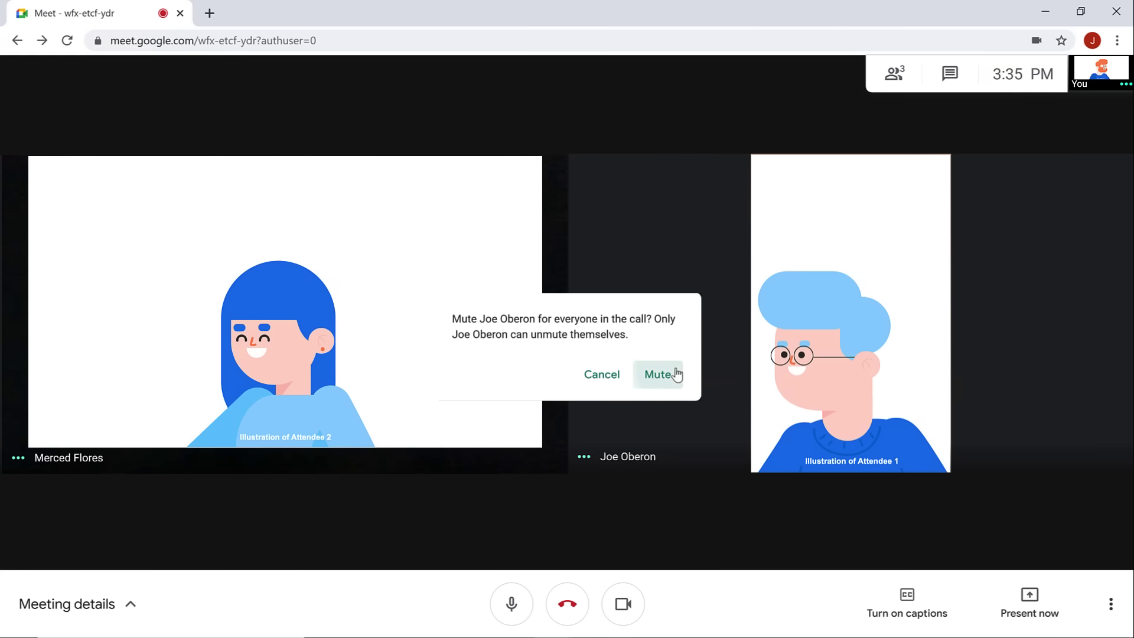
left_click(676, 375)
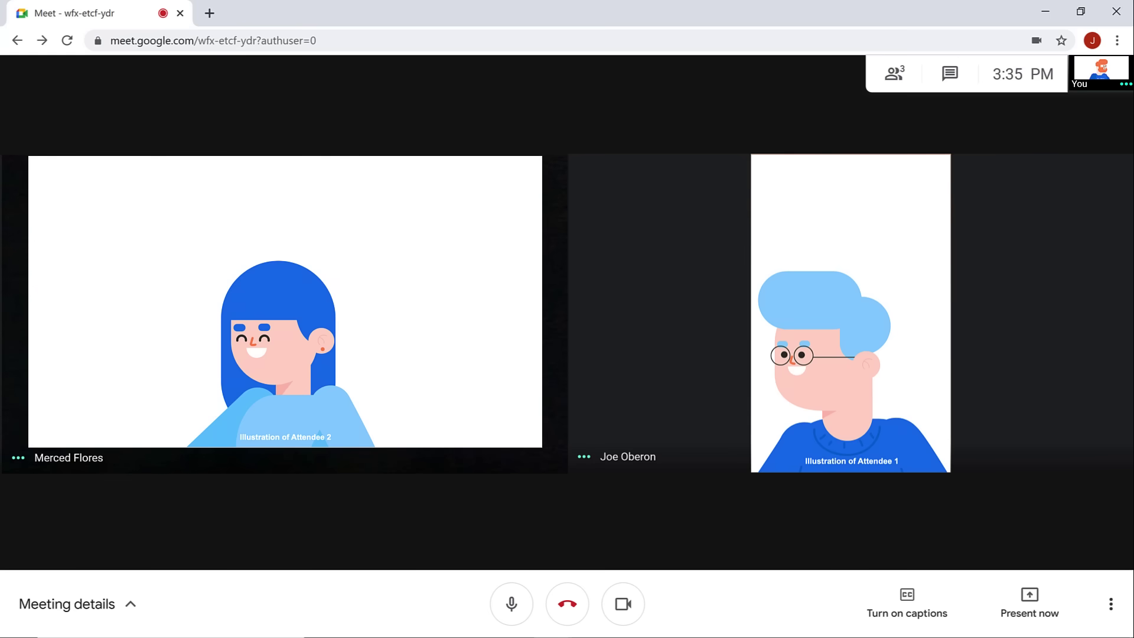
mouse_move(884, 316)
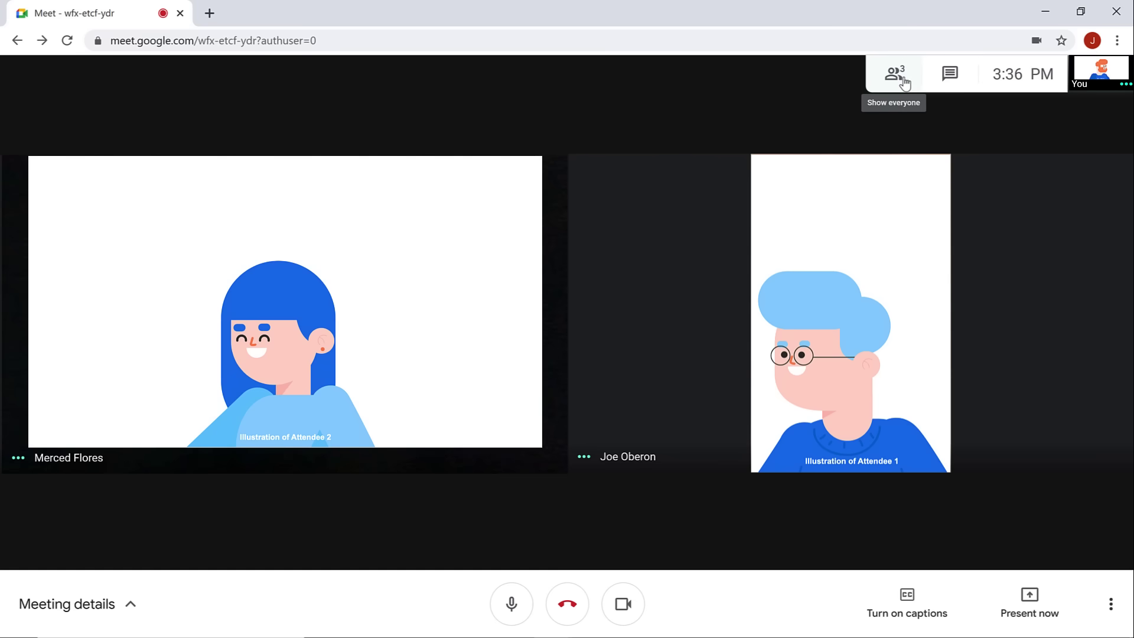
Show the People list of three participants, then pin and unpin your own tile.
left_click(895, 73)
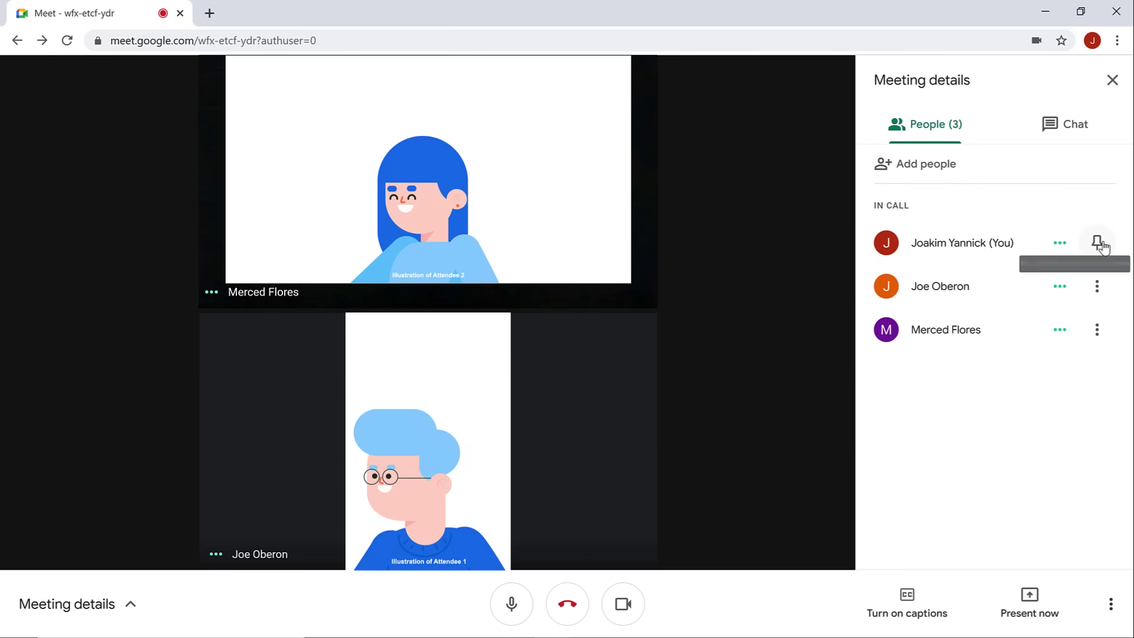
left_click(1100, 245)
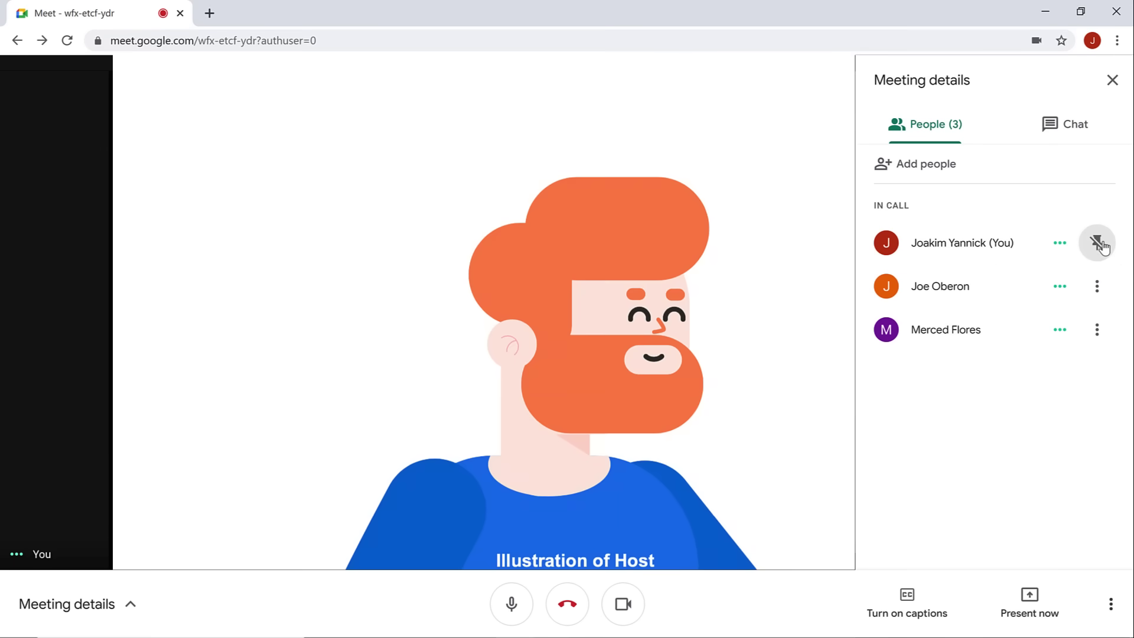
left_click(1100, 244)
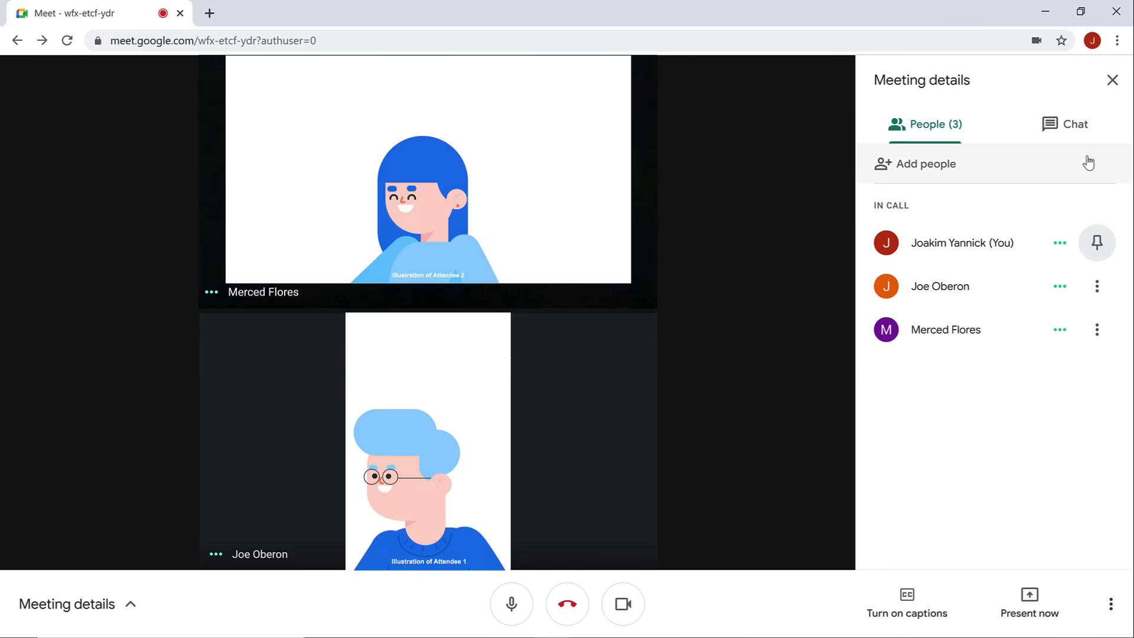
Send 'Hi!' to everyone in the in-call chat, then close the details panel.
left_click(1093, 132)
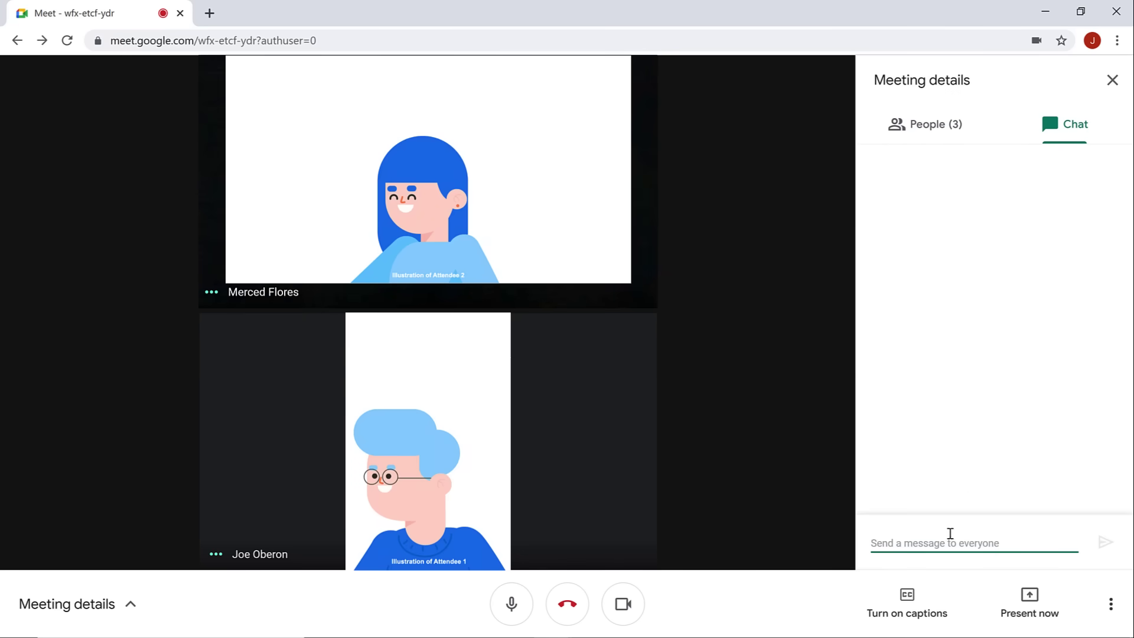
type("Hi!")
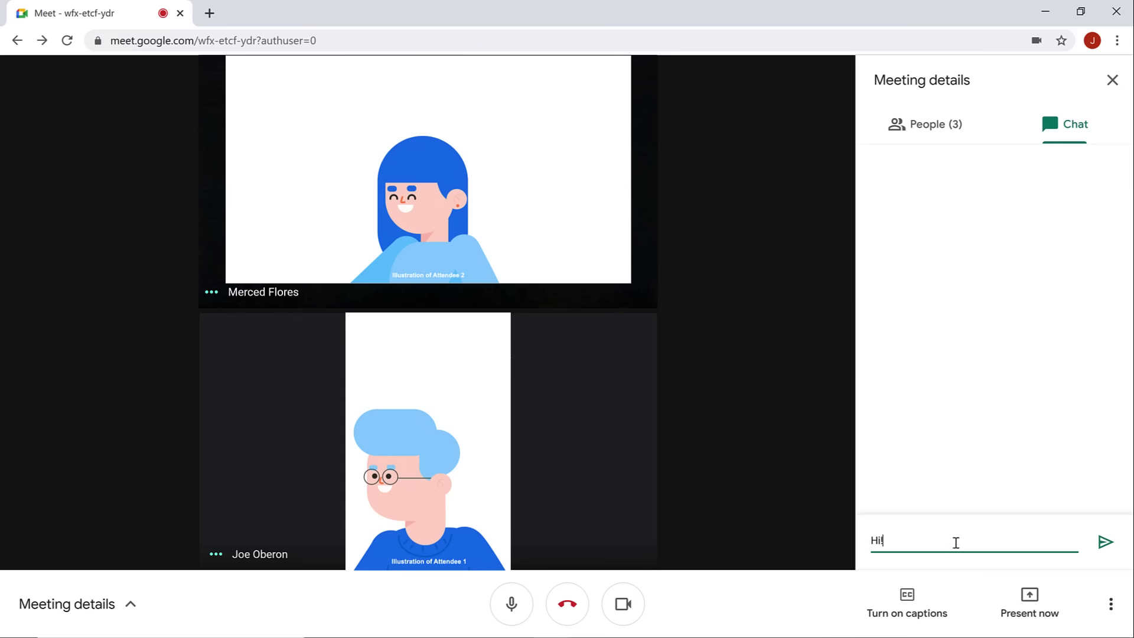
left_click(1113, 544)
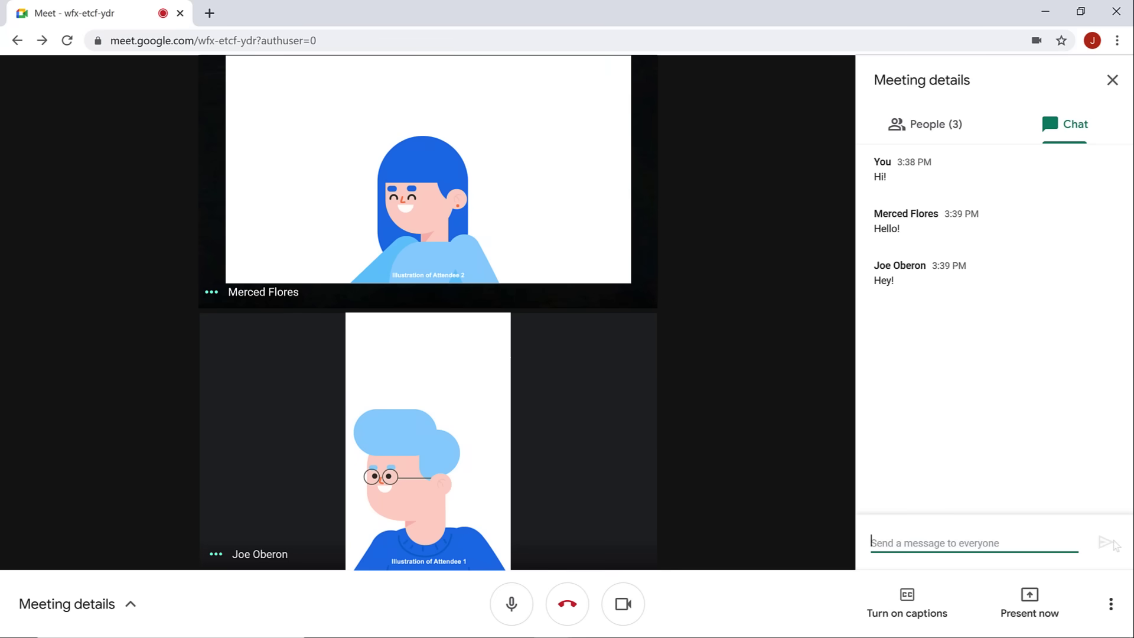
left_click(1113, 89)
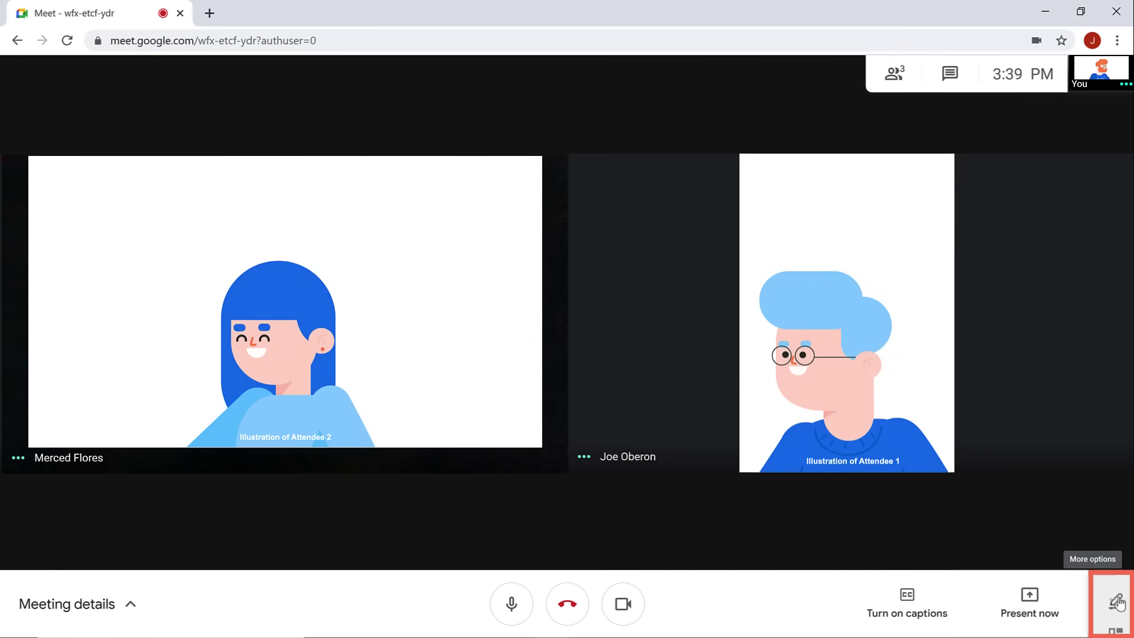
Browse the Change layout options from More options, then open Settings on its Audio section.
left_click(1117, 604)
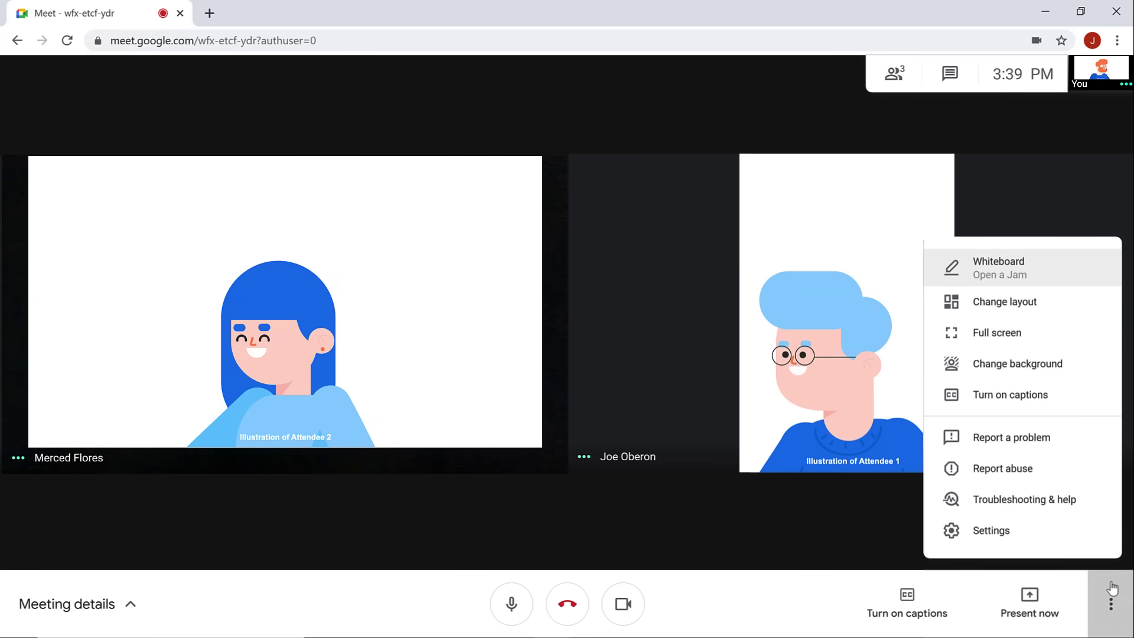
left_click(1072, 305)
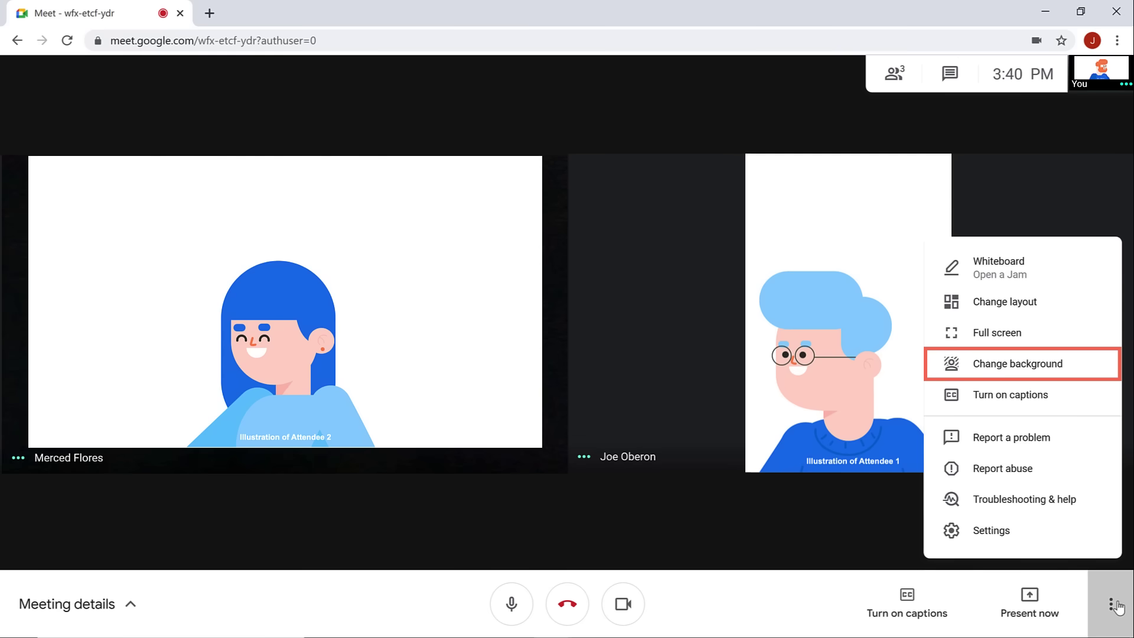
left_click(1098, 533)
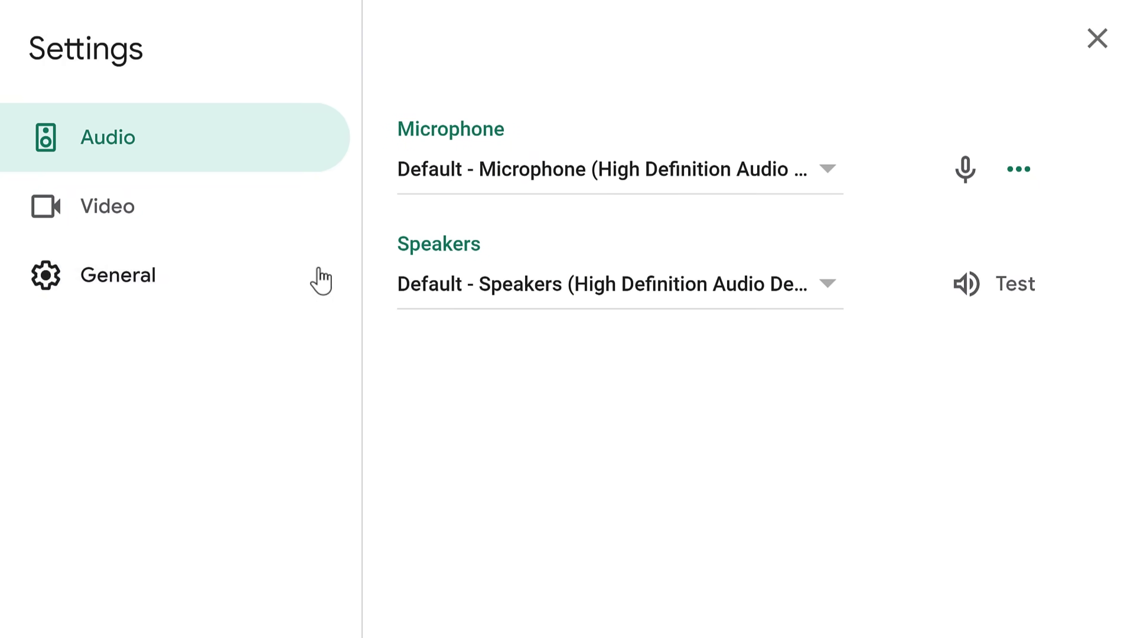
Check the Video settings, play a speaker test sound under Audio, and close Settings.
left_click(269, 210)
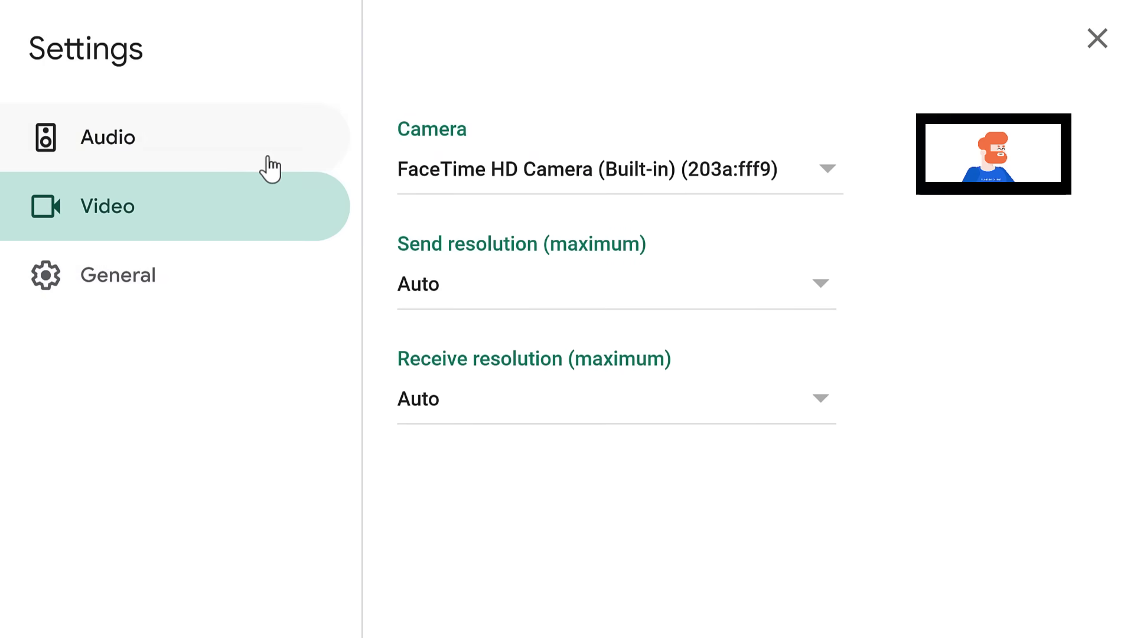
left_click(266, 137)
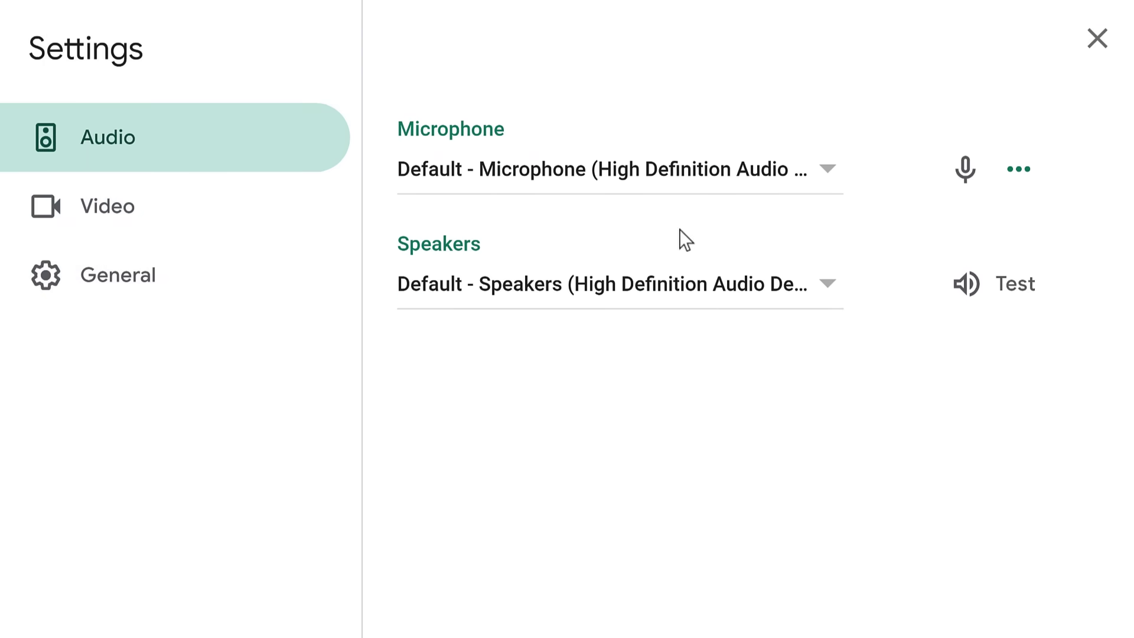
left_click(1039, 290)
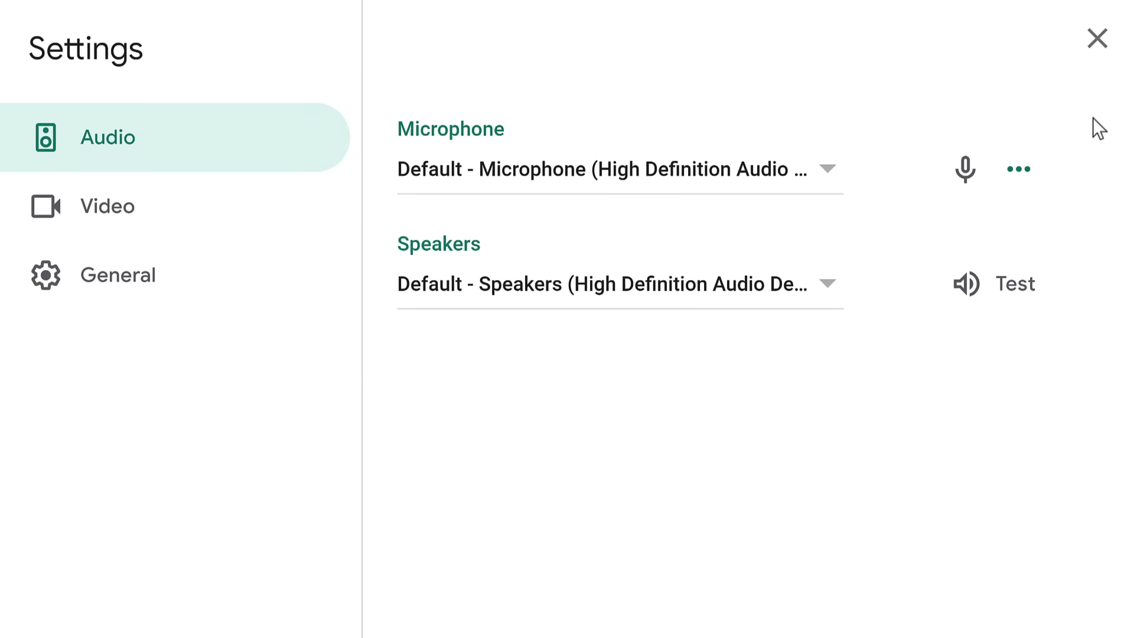
left_click(1097, 38)
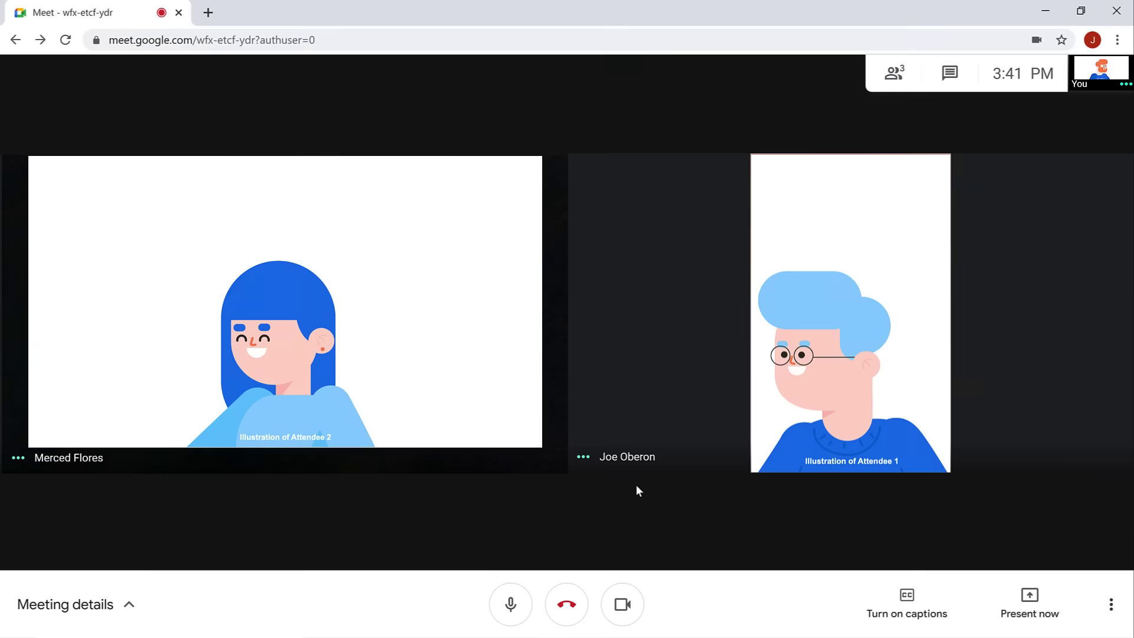
left_click(524, 601)
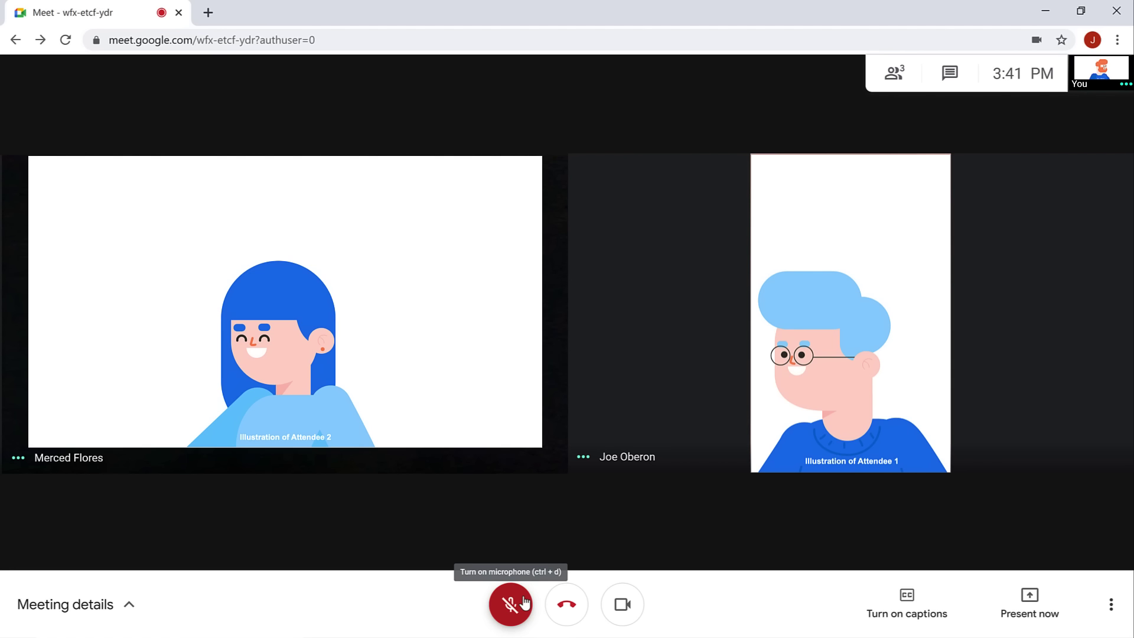
left_click(524, 601)
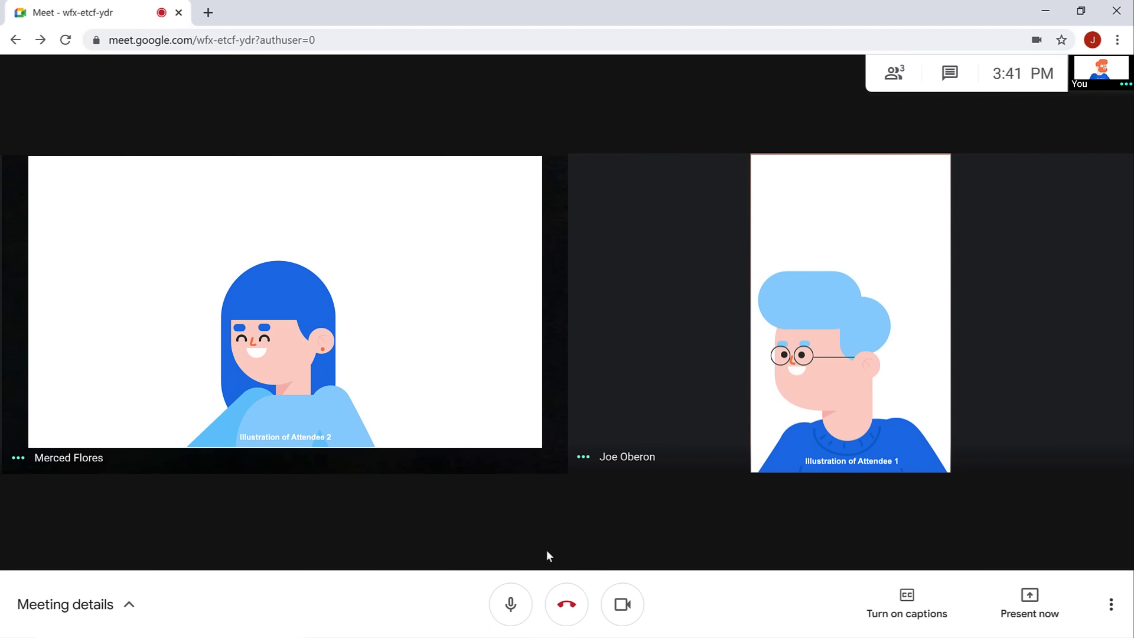
left_click(631, 601)
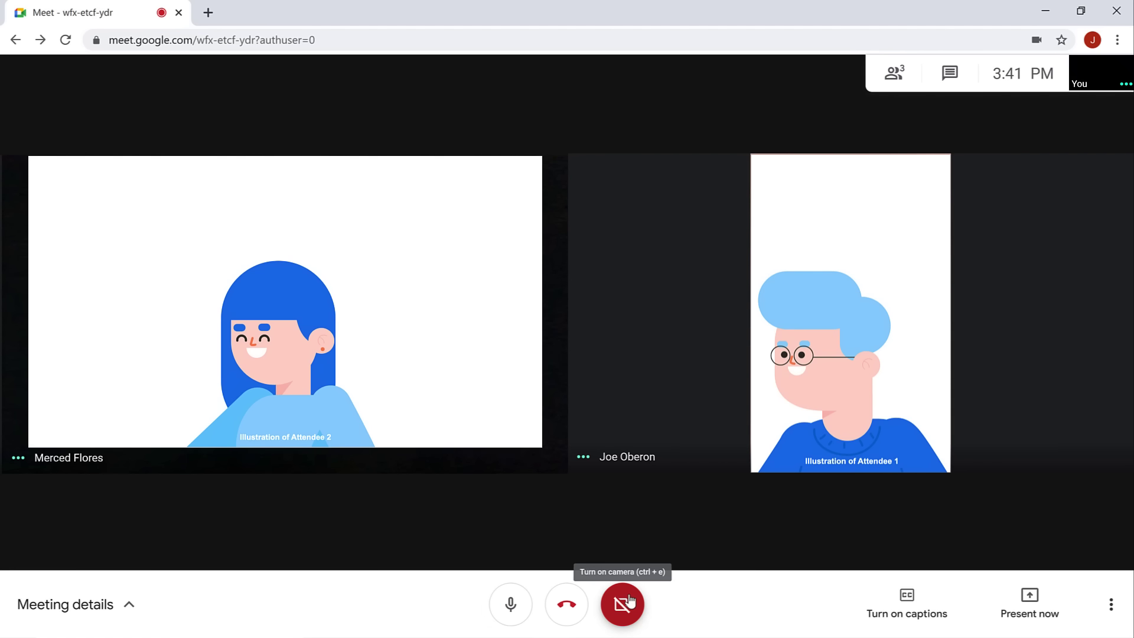
left_click(629, 601)
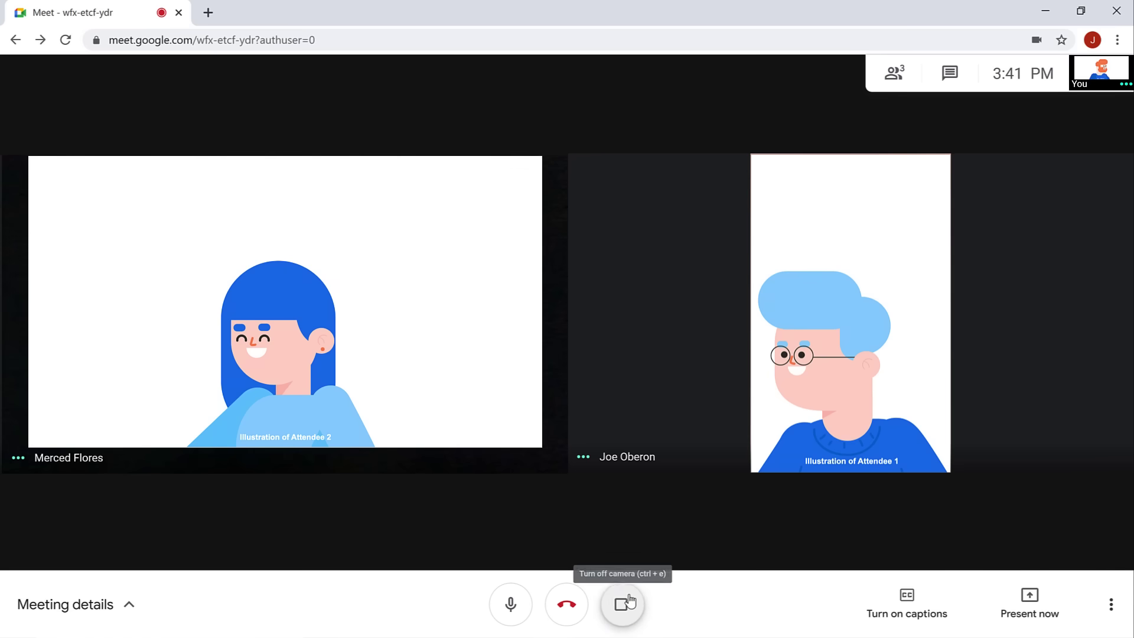